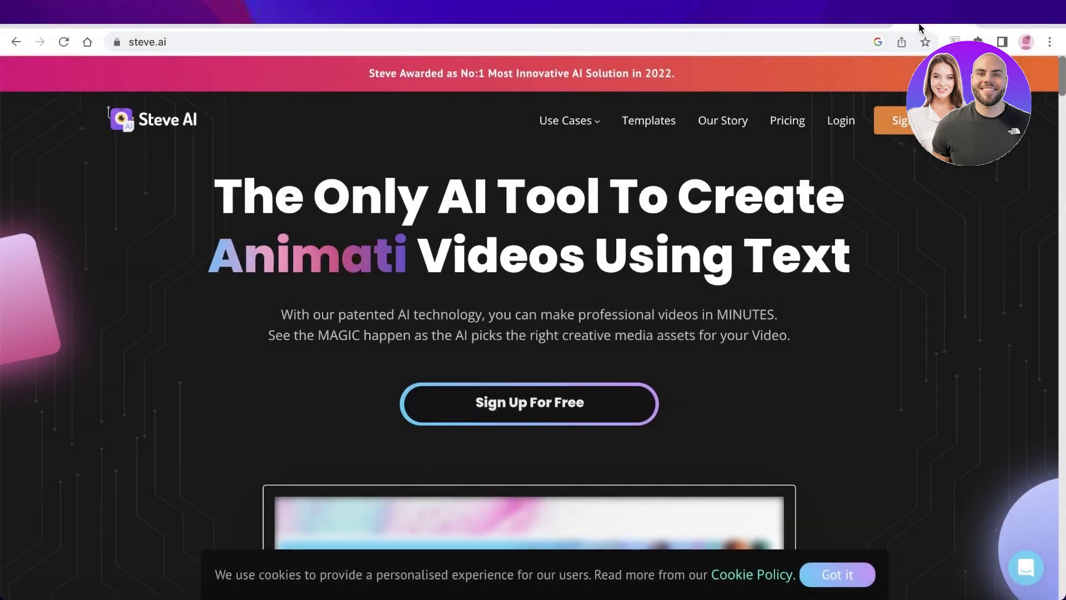
- Leave the Steve AI text-to-animation homepage for a blank ChatGPT chat
click(833, 26)
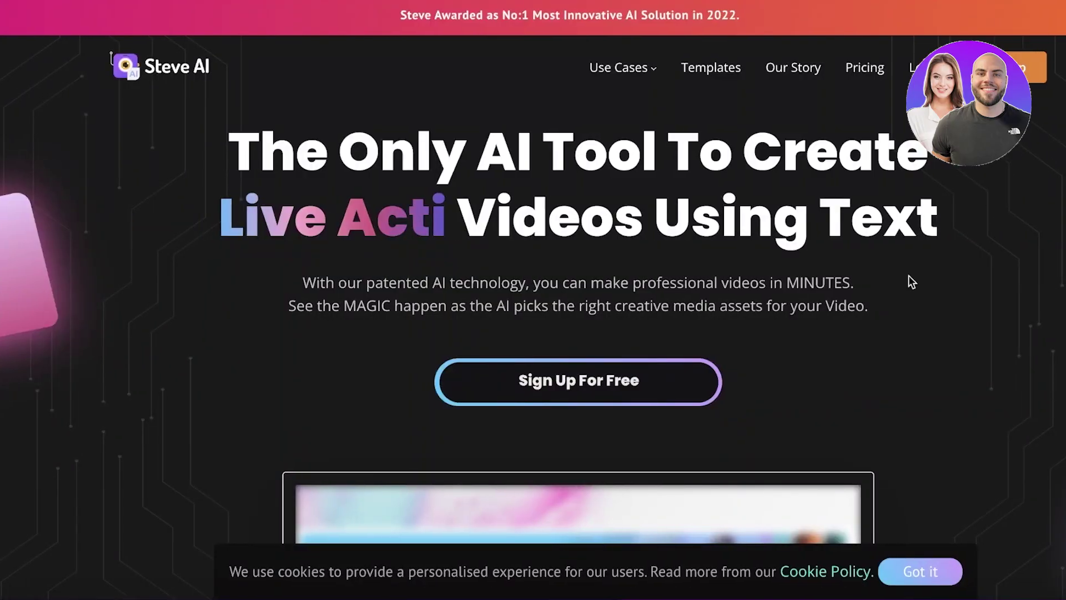
- Paste a prompt asking for a YouTube script on 5 ways to improve mental wellbeing, for a 20-year-old youtuber
scroll(805, 233, down, 4)
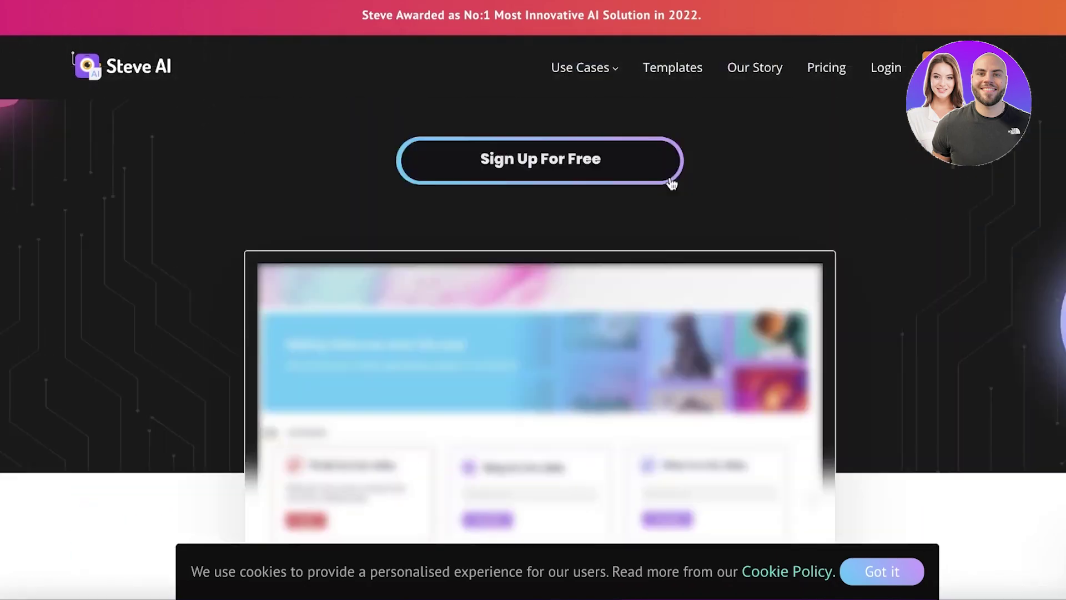
scroll(722, 195, up, 4)
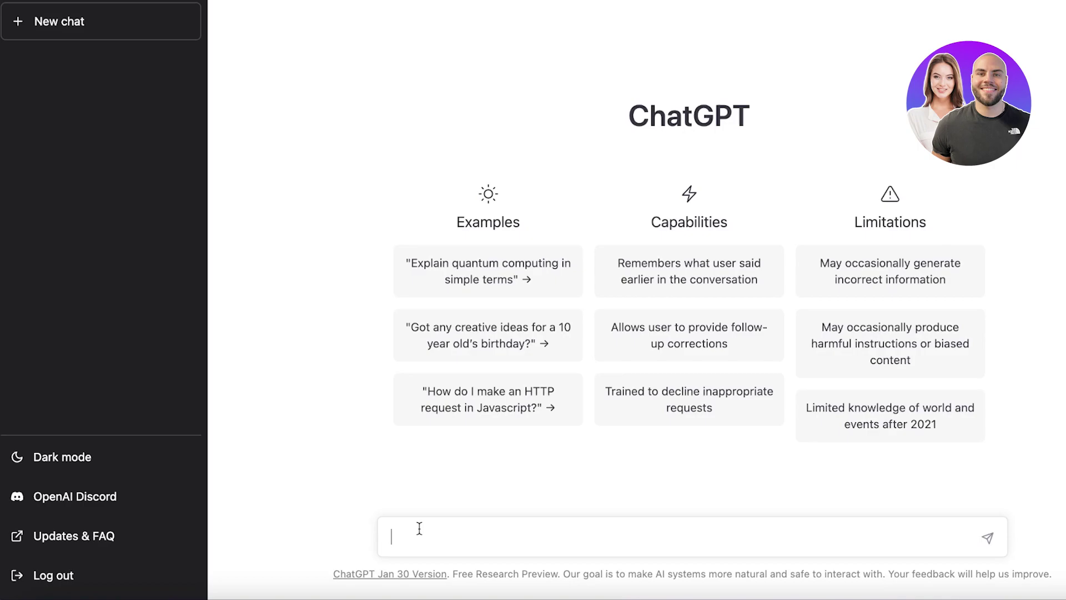
text(Hi, I'm a 20 year old youtuber can you write me a script for a youtube video about 5 ways to improve your mental wellbeing.)
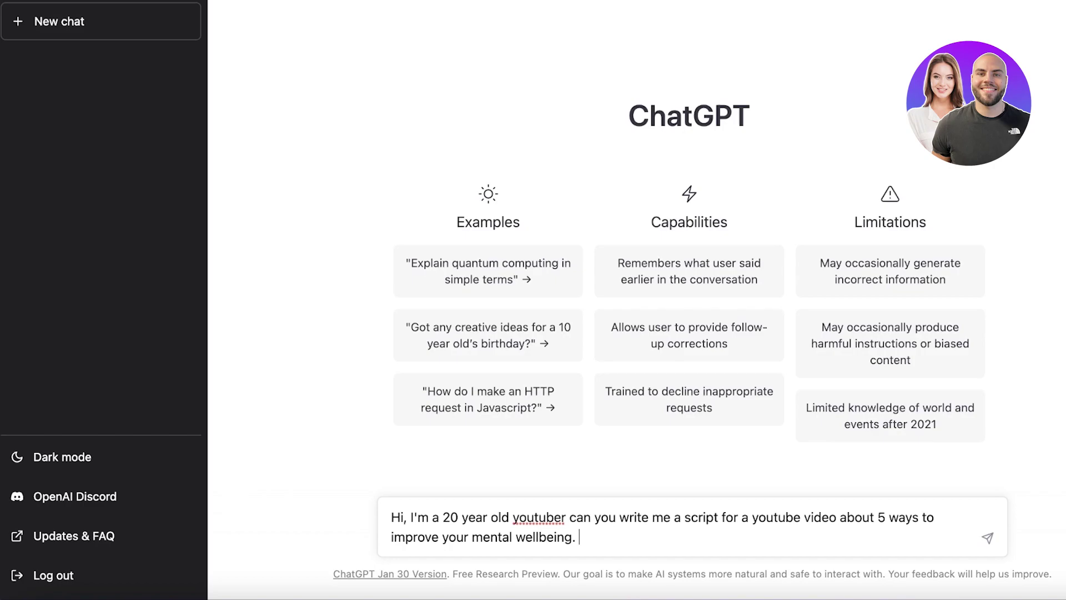
- Send the prompt and review ChatGPT's timed five-way mental wellbeing script
key(Return)
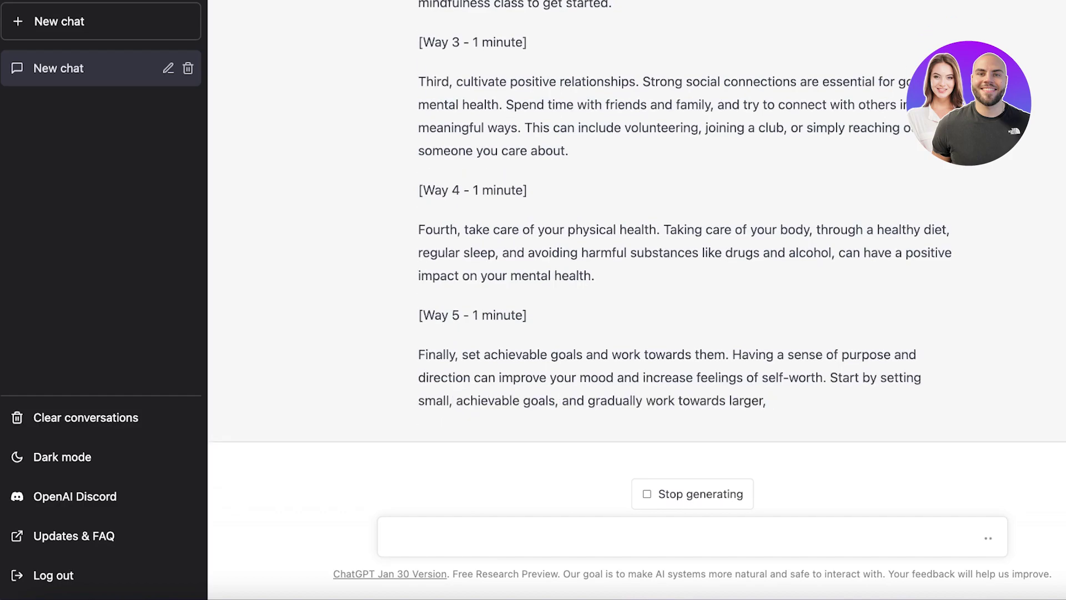
scroll(776, 229, up, 4)
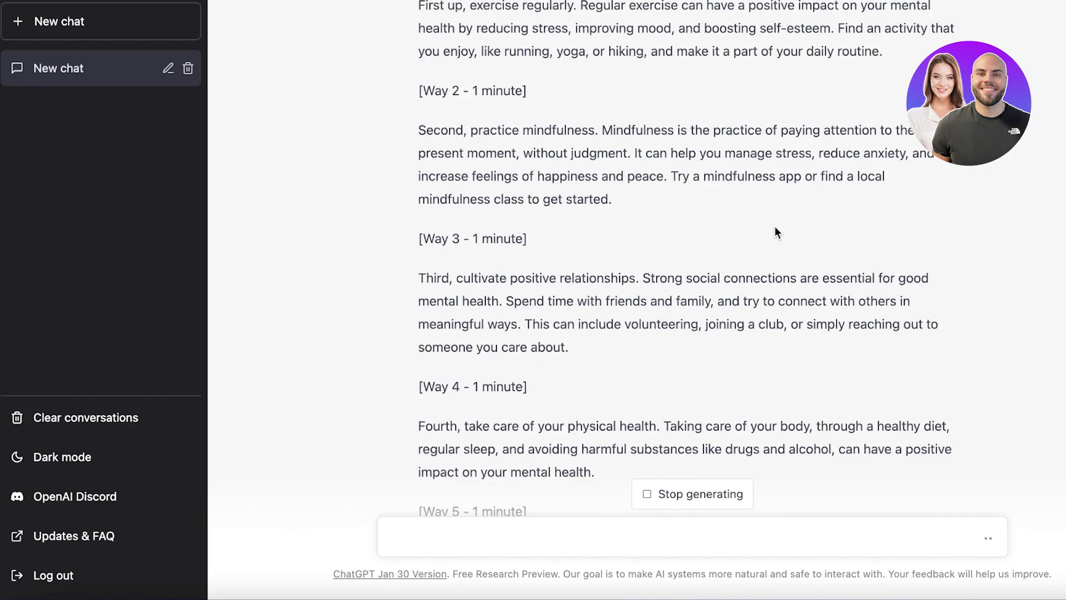
scroll(799, 188, up, 5)
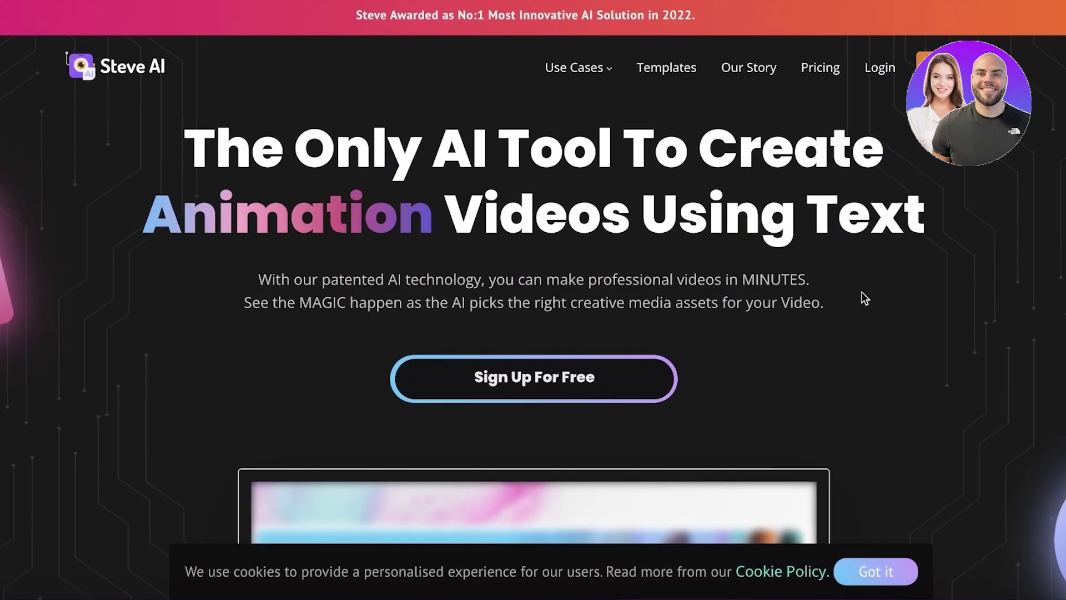
scroll(862, 292, down, 1)
scroll(862, 292, down, 5)
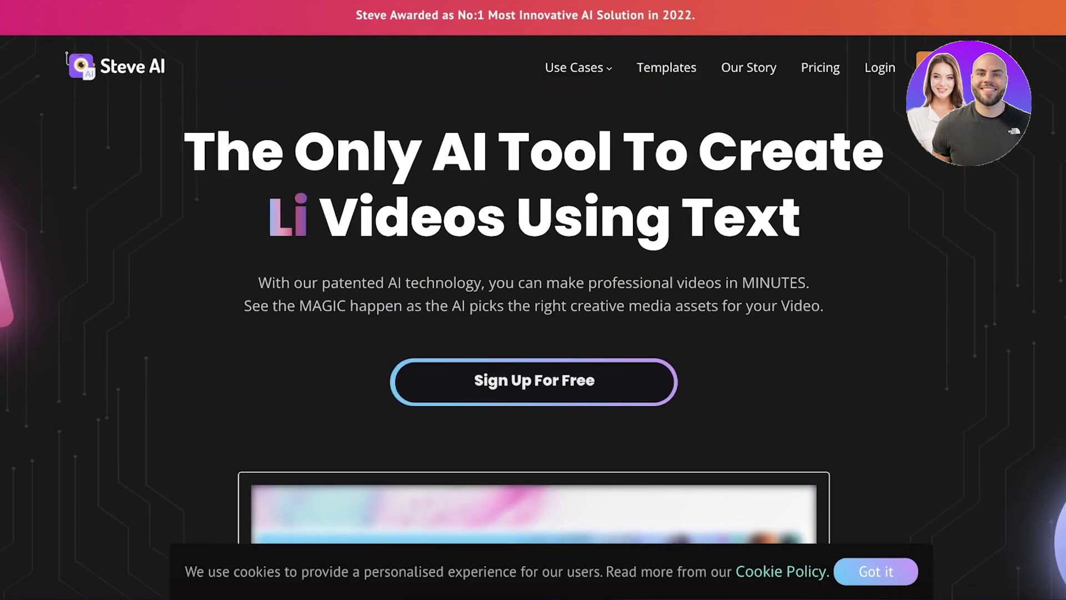
scroll(534, 292, down, 10)
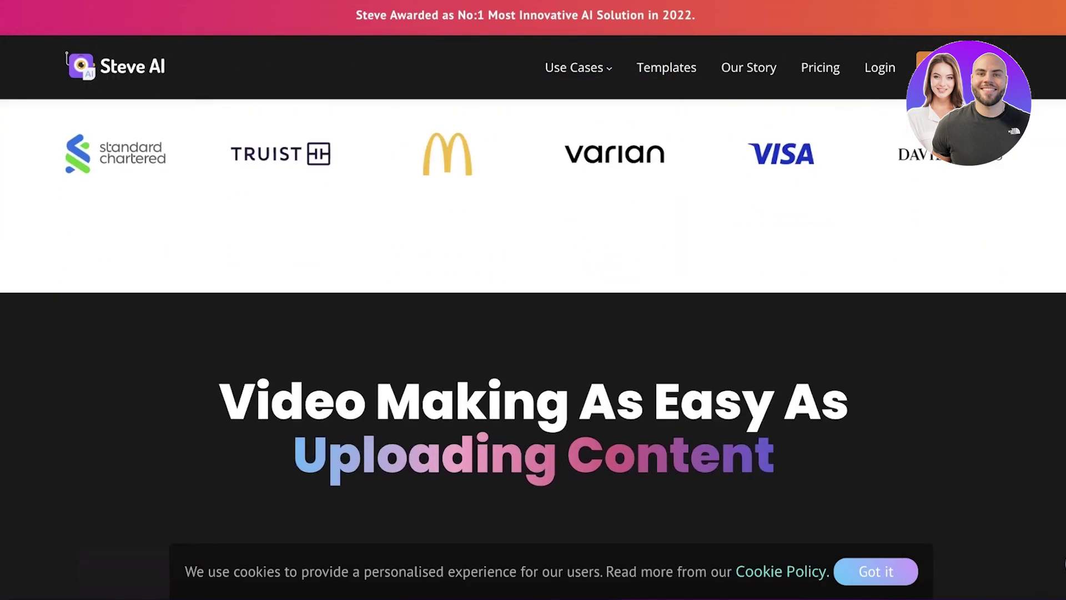
scroll(533, 299, down, 5)
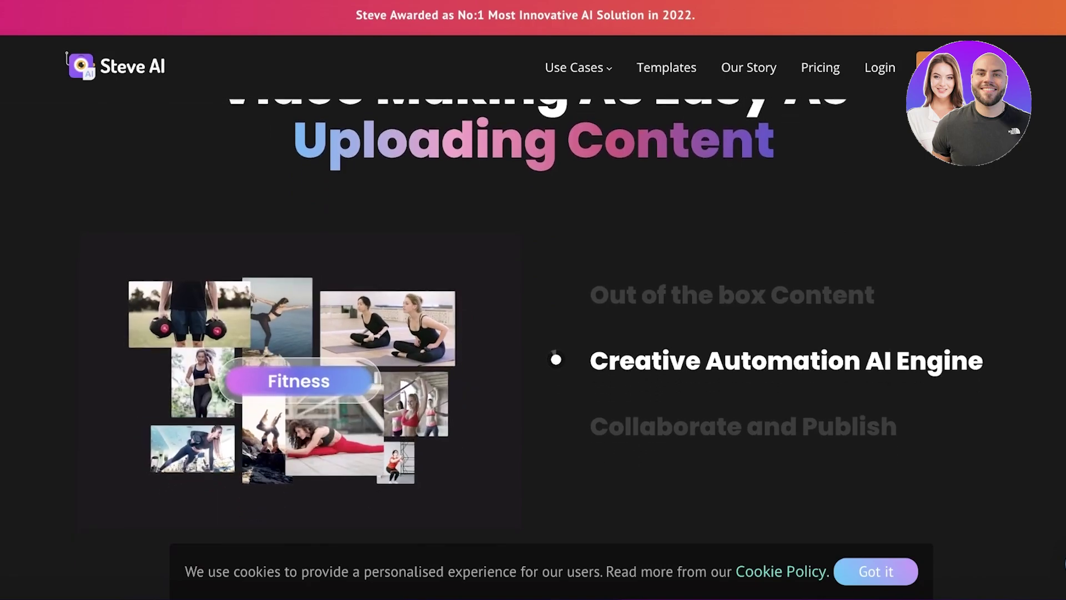
scroll(534, 300, up, 4)
scroll(533, 300, up, 10)
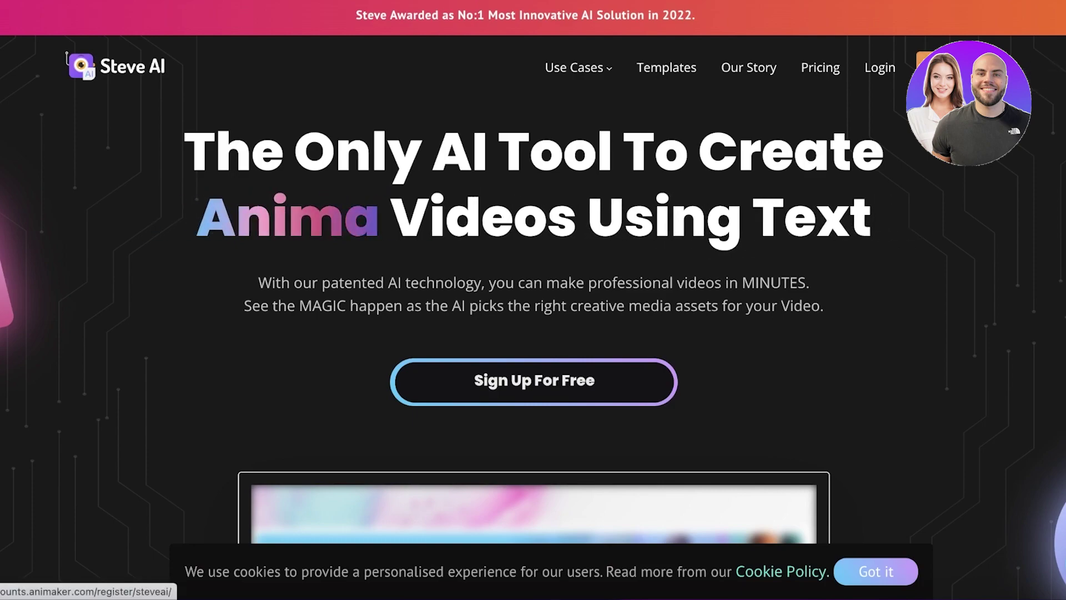
- Sign up for Steve AI for free using a Google account
click(534, 382)
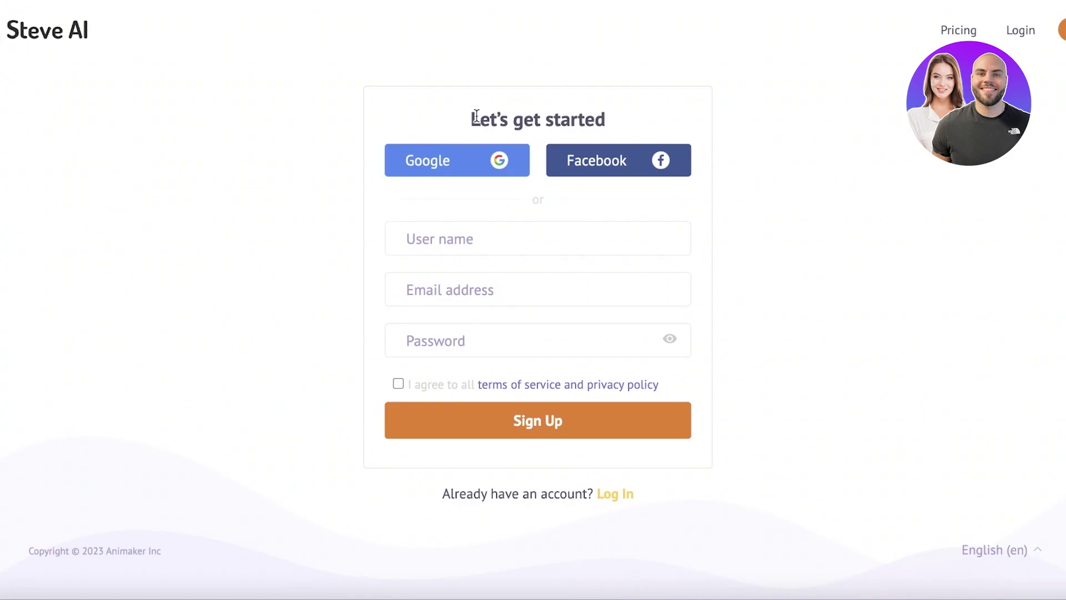
click(470, 163)
click(440, 296)
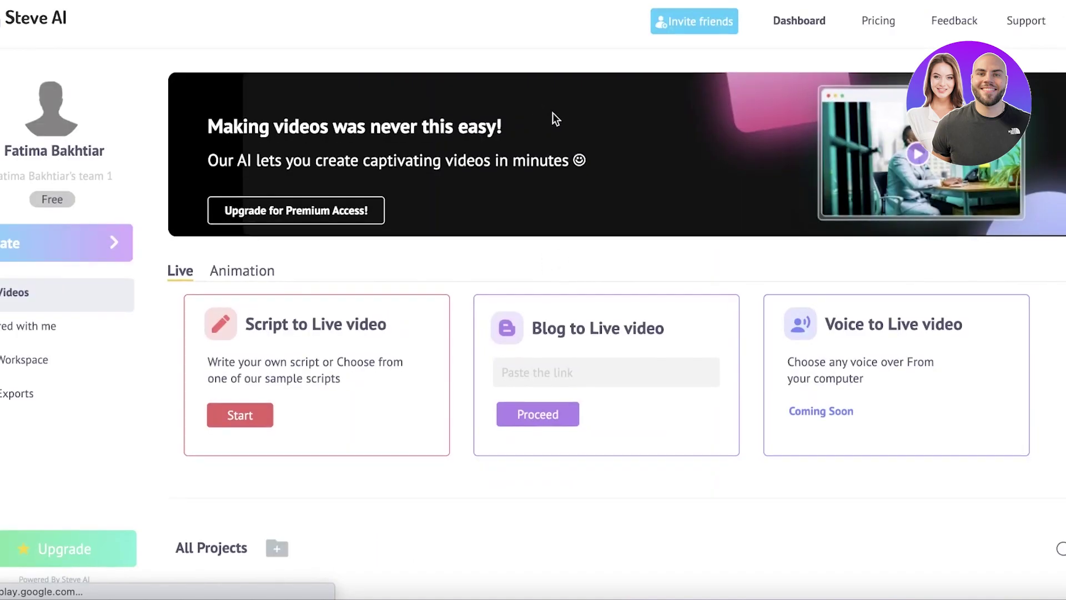
- Show the Animation video options on the dashboard
scroll(552, 112, down, 1)
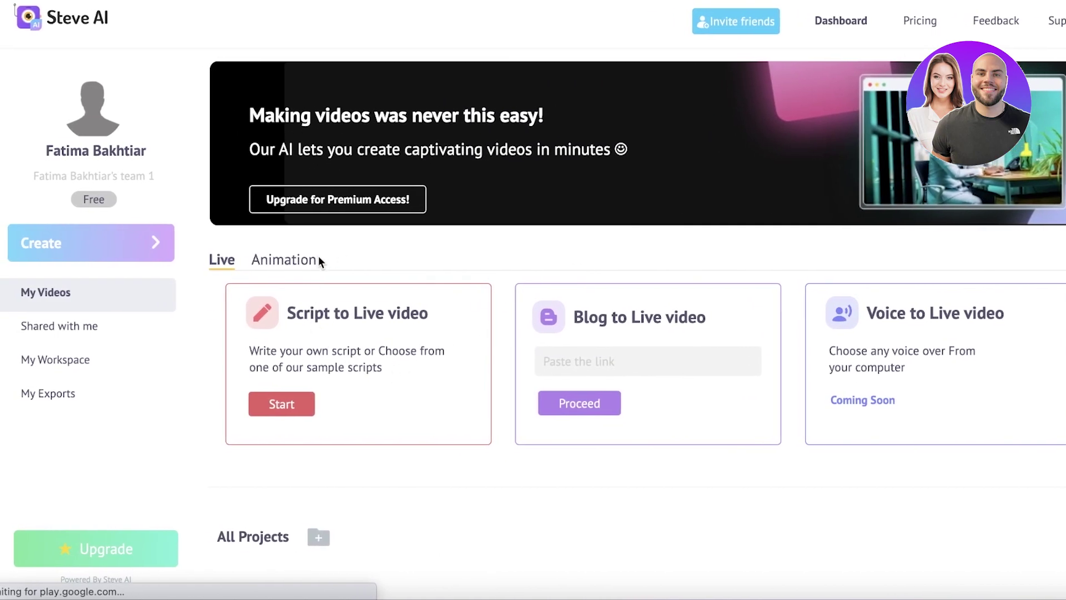
click(296, 266)
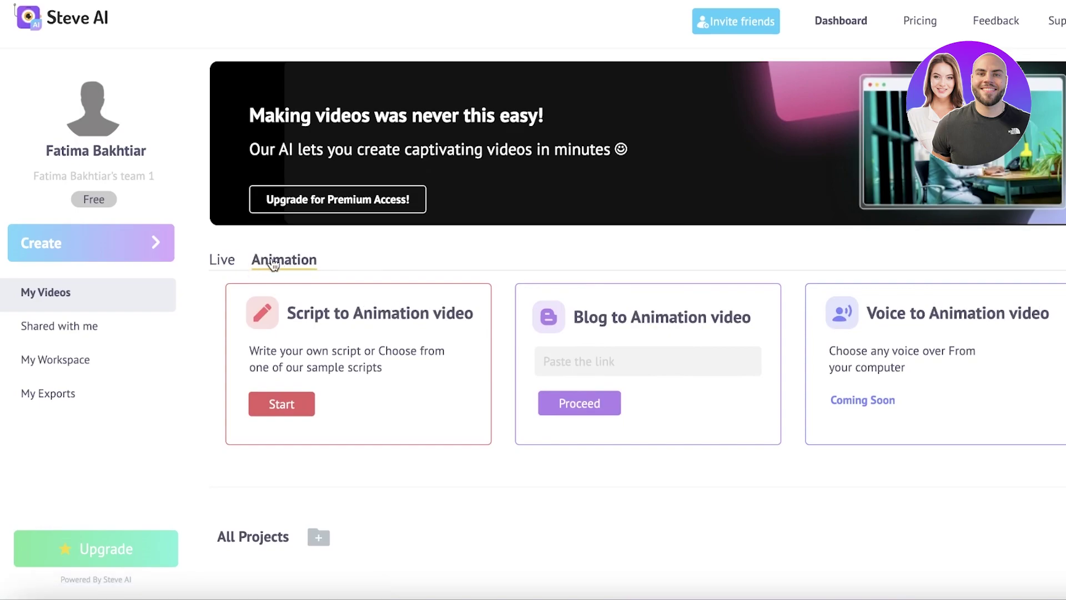
click(214, 269)
click(254, 264)
- Start a Script to Animation video, keeping Animation Video type and Horizontal (16:9) ratio
click(286, 406)
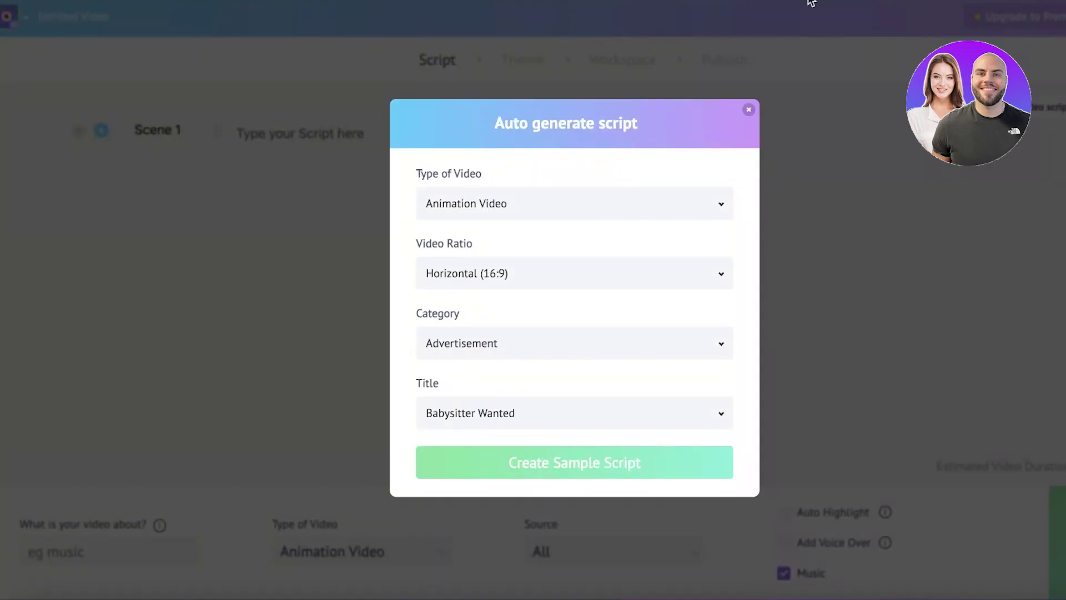
click(552, 261)
click(549, 211)
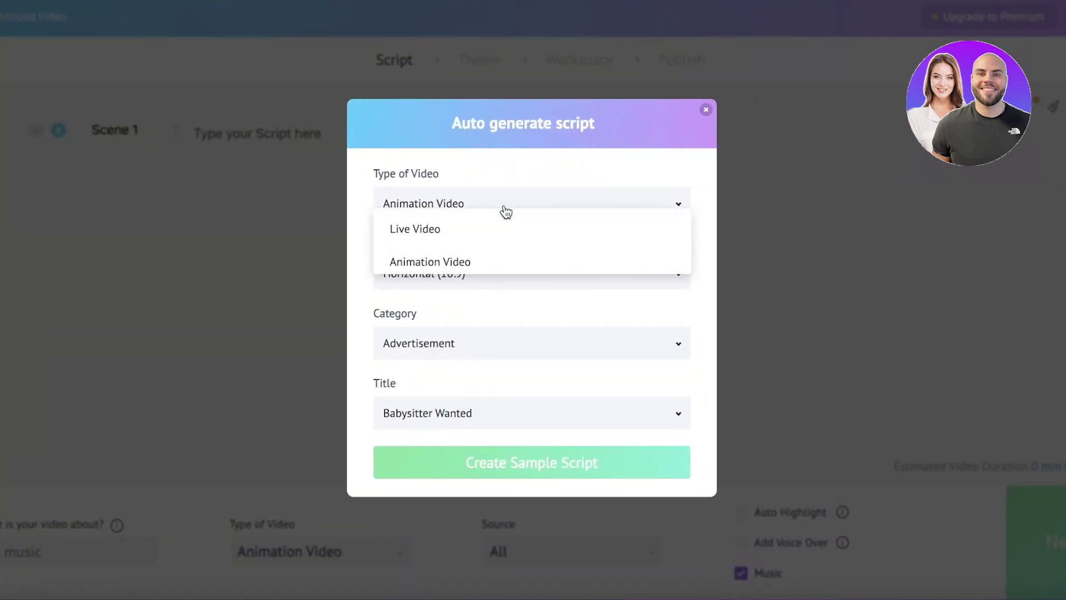
click(443, 262)
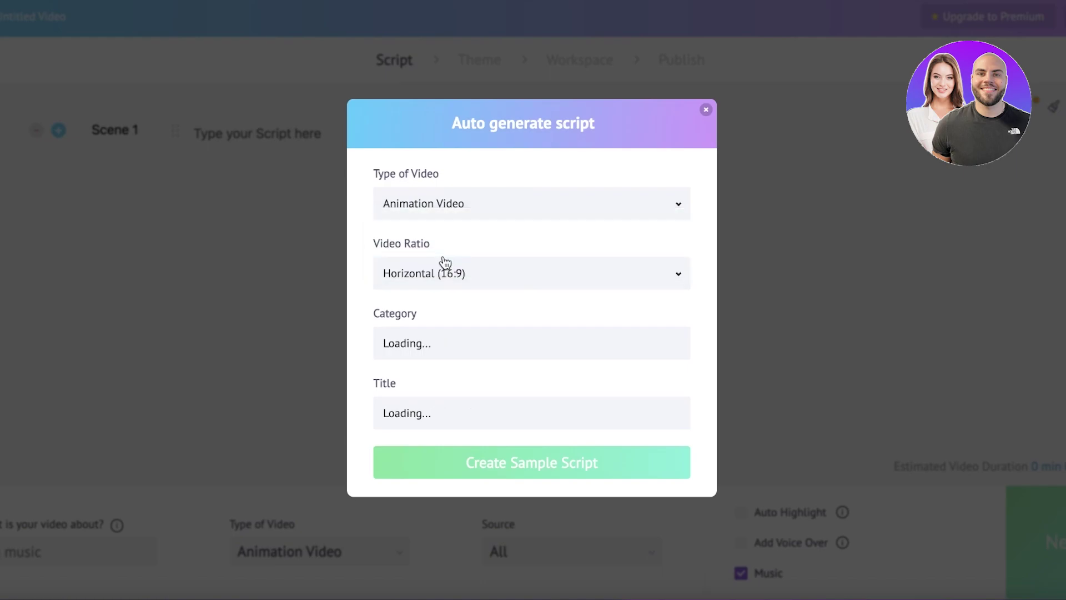
click(518, 287)
click(470, 245)
- Set the category to Explainer Video and browse the sample title list
click(429, 352)
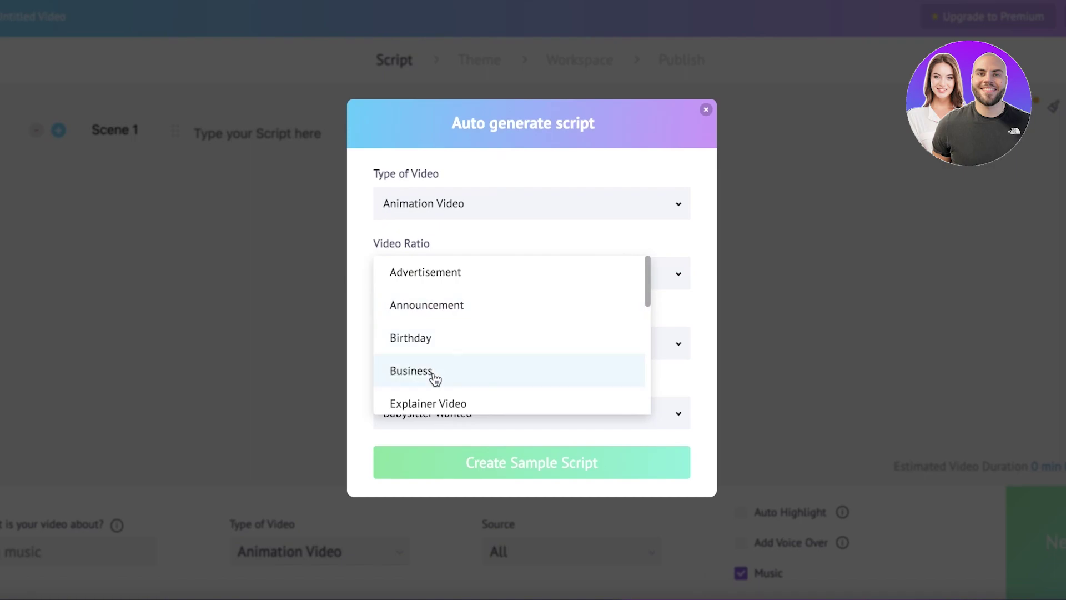
click(430, 406)
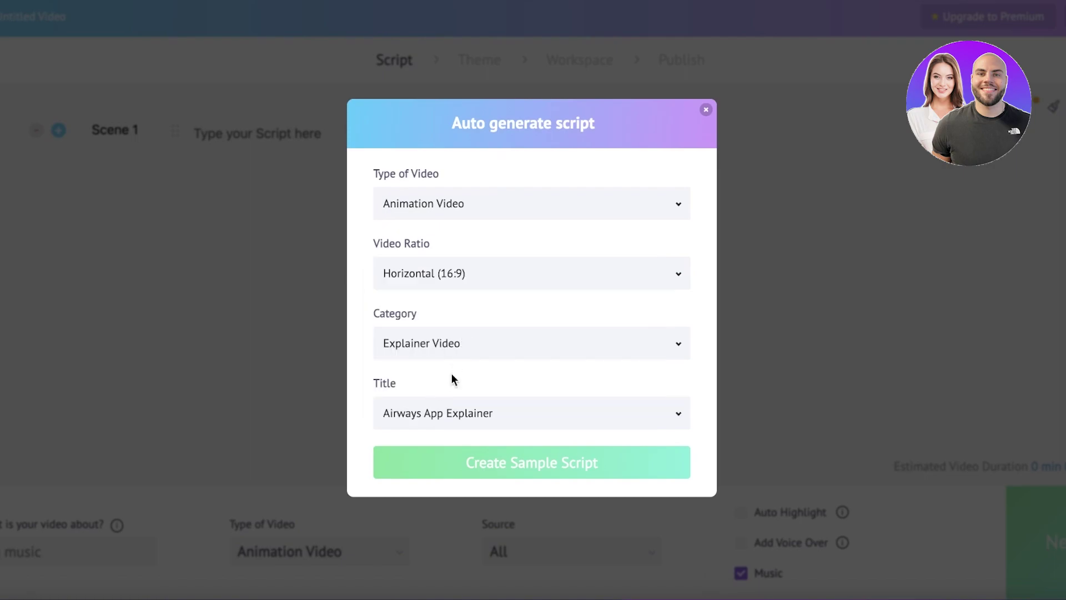
click(435, 421)
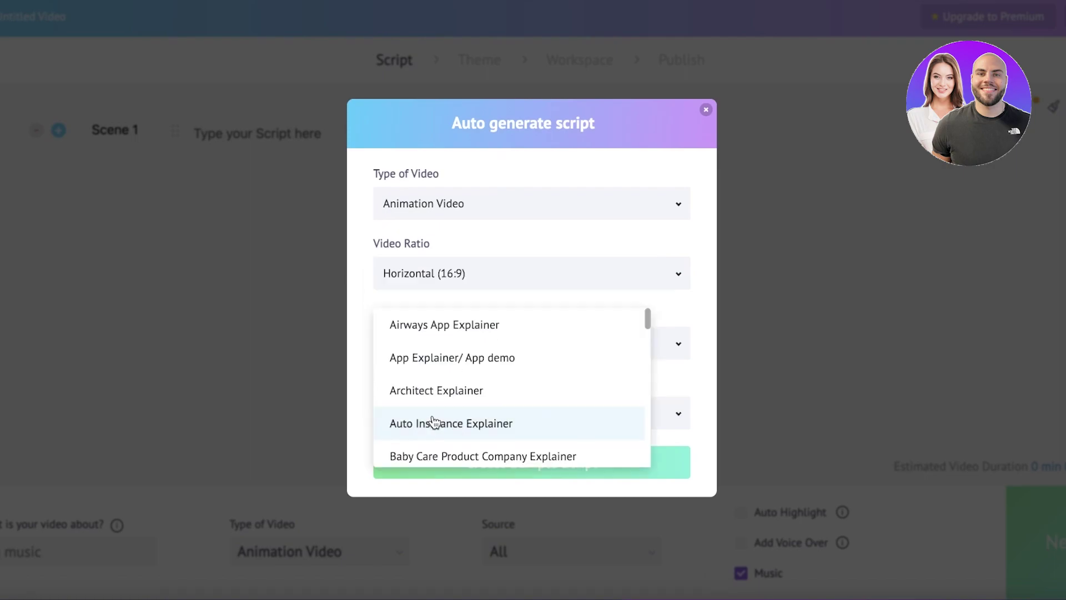
click(683, 409)
click(598, 408)
scroll(487, 363, down, 10)
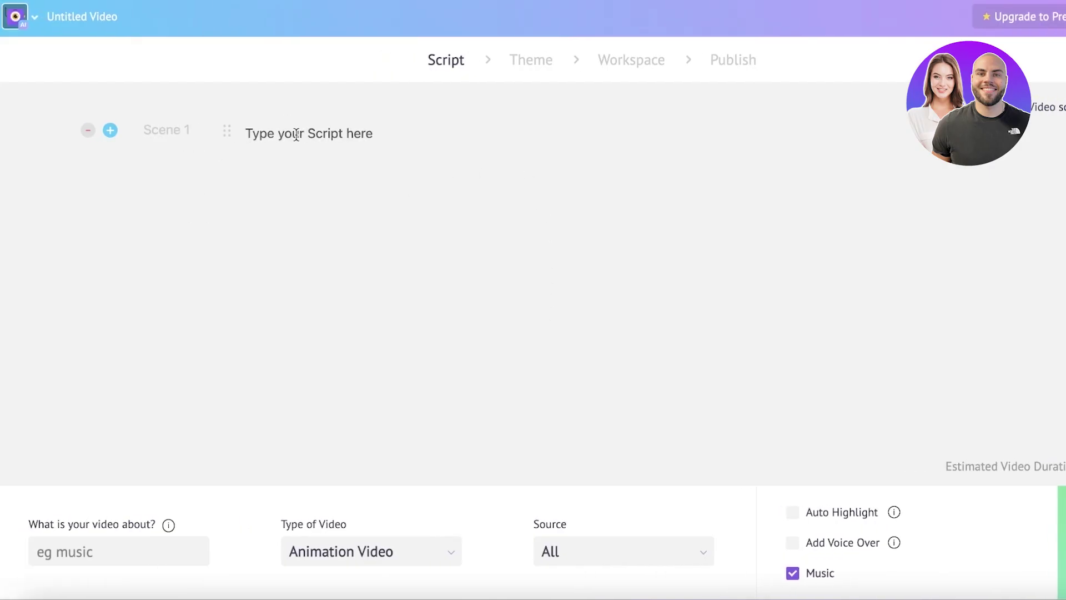
- Copy ChatGPT's intro paragraph into Scene 1, trimming it to just 'Hey guys!'
click(297, 135)
click(157, 135)
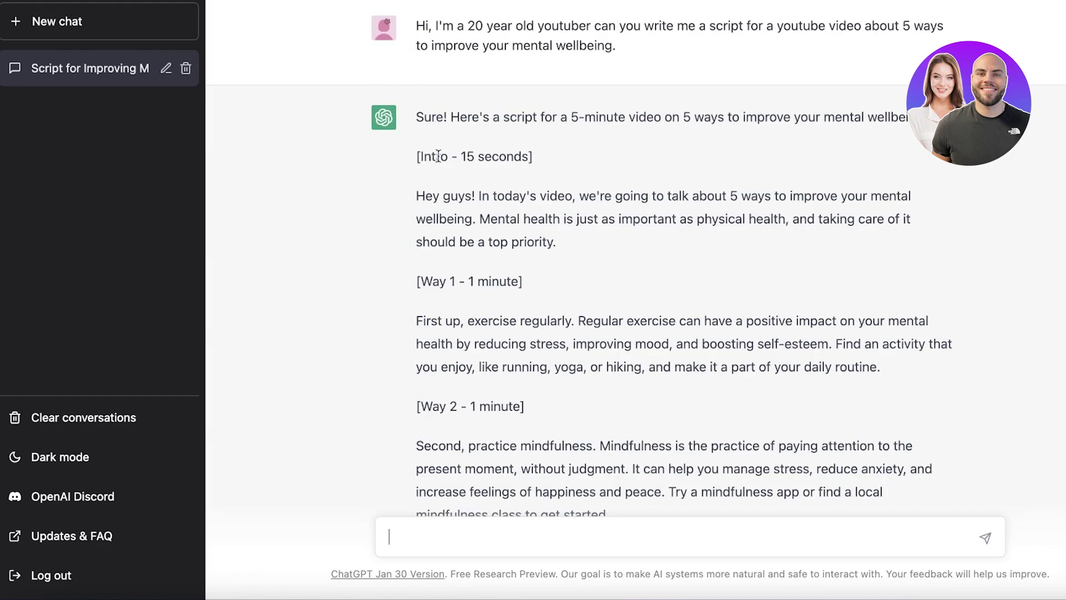
drag(420, 195, 578, 251)
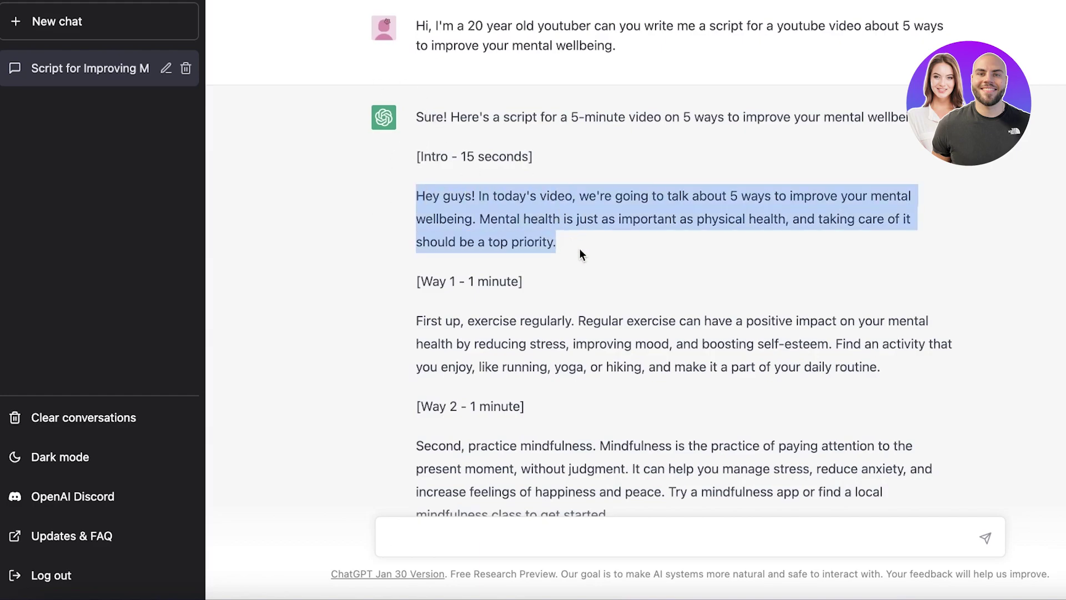
right_click(507, 229)
click(543, 271)
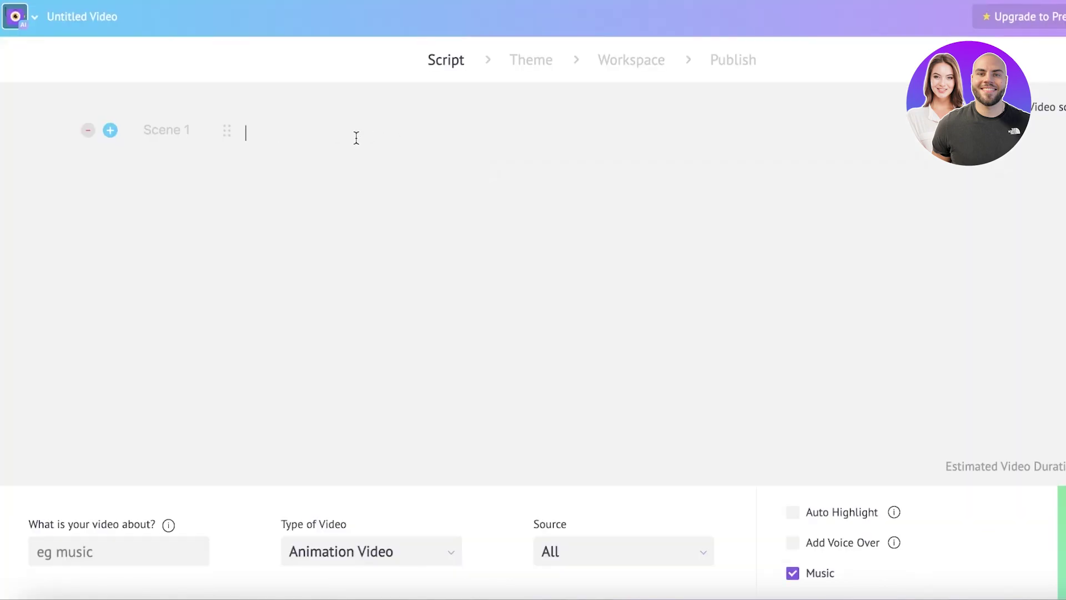
right_click(353, 134)
click(378, 255)
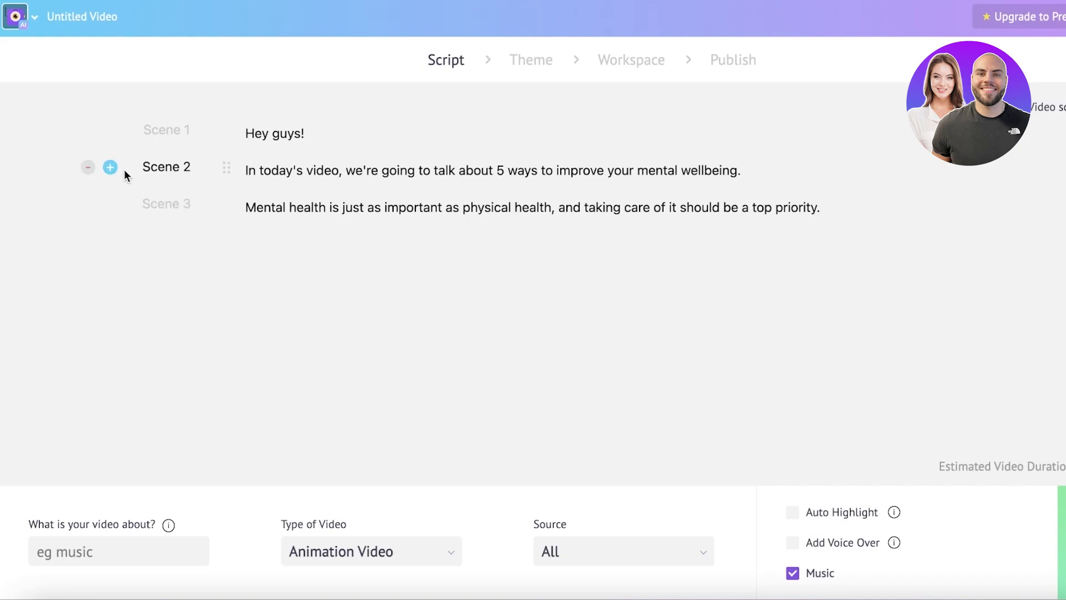
click(88, 170)
click(88, 170)
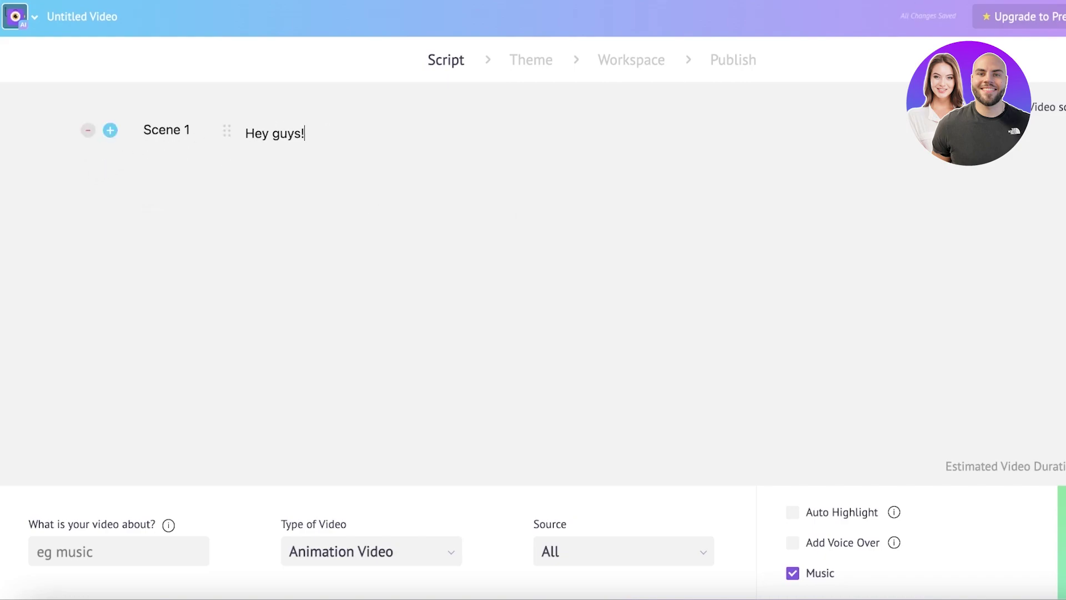
- Paste the rest of the intro text into a new Scene 2
click(110, 130)
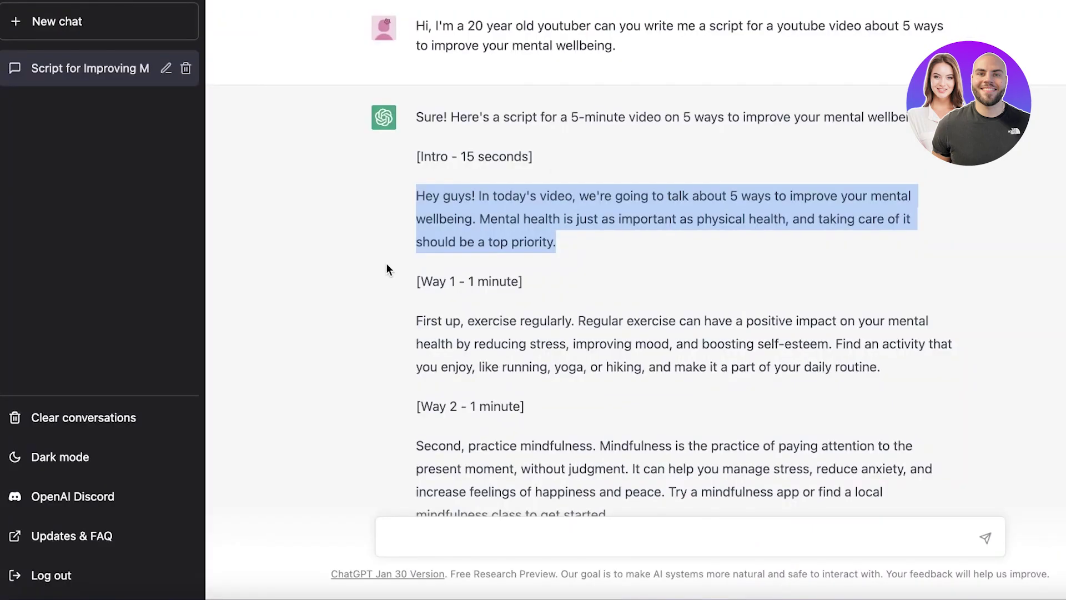
click(387, 270)
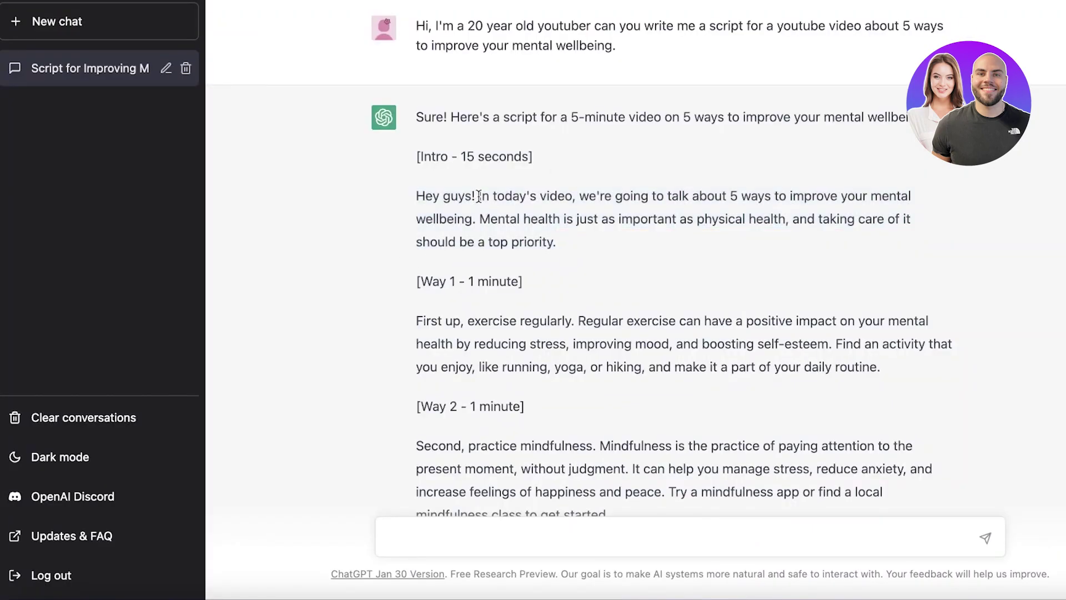
drag(479, 196, 556, 243)
right_click(542, 229)
click(566, 269)
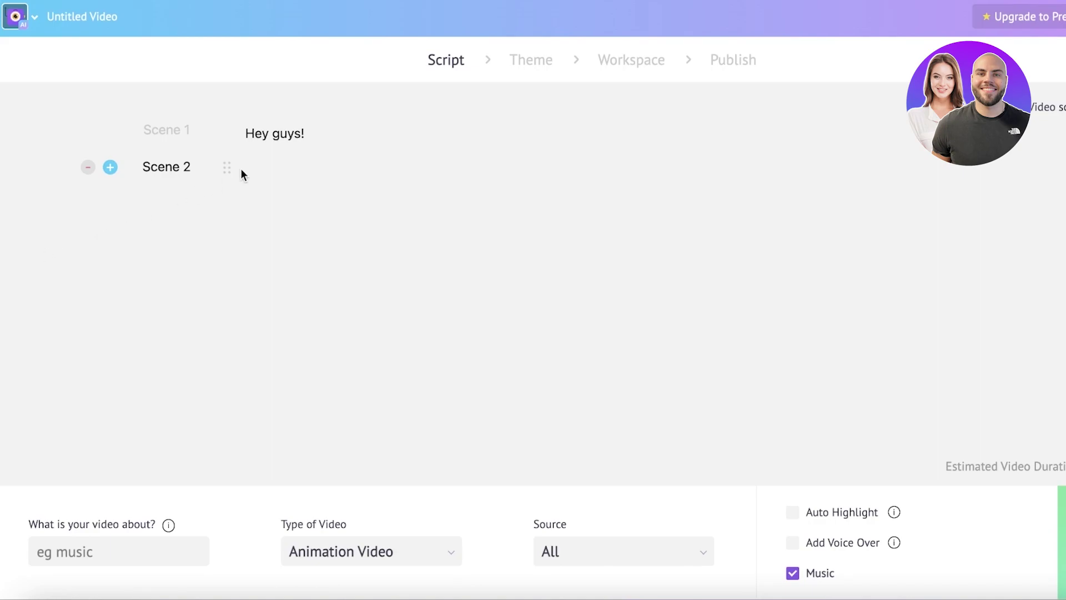
right_click(270, 154)
click(301, 272)
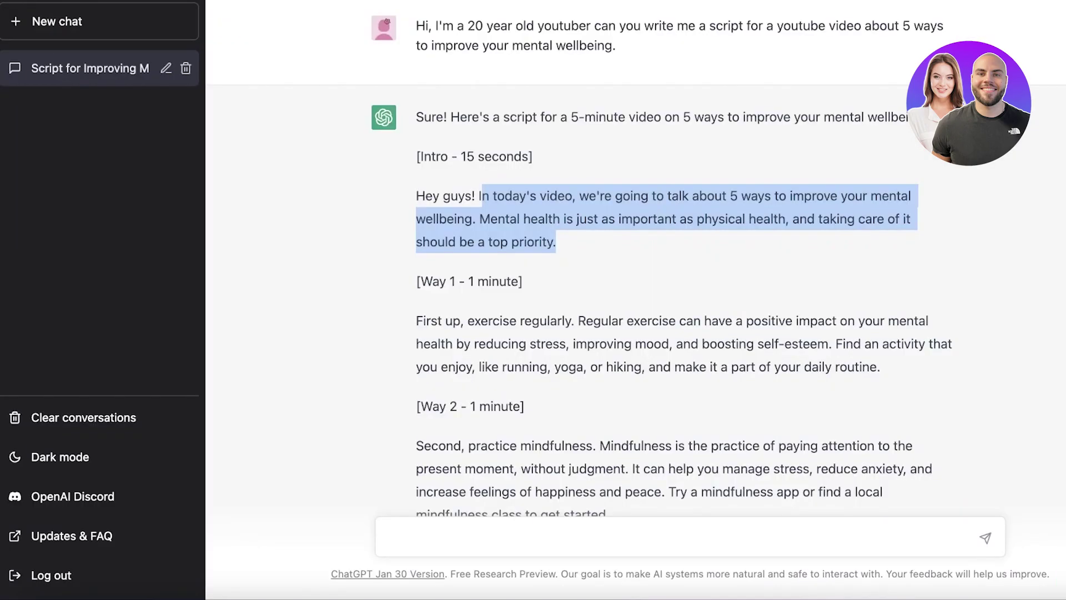
- Paste the 'First up, exercise regularly' paragraph into a new Scene 4 onward
click(495, 332)
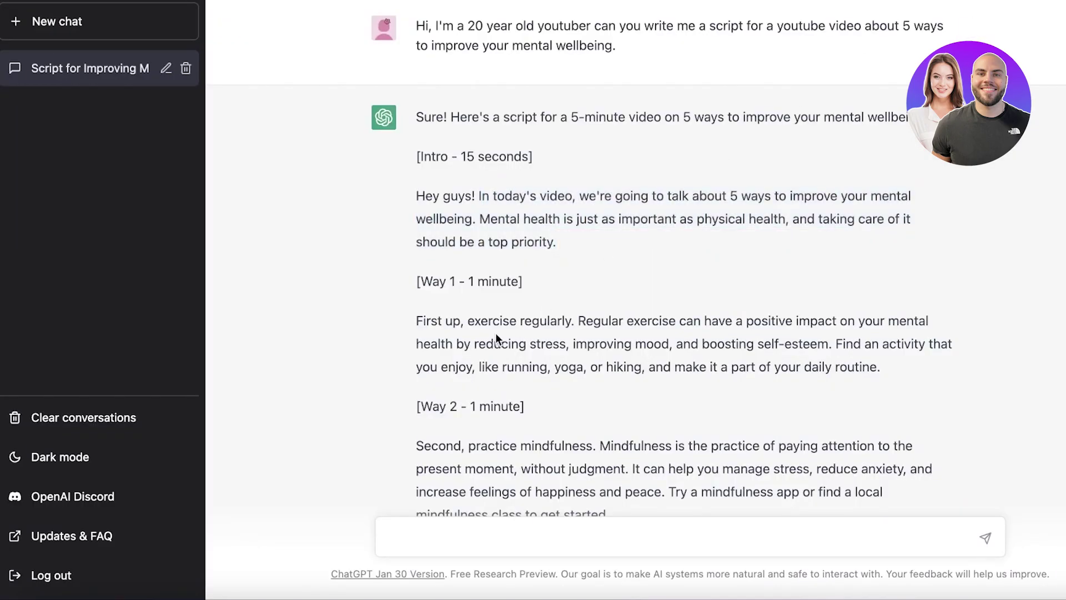
scroll(753, 82, down, 2)
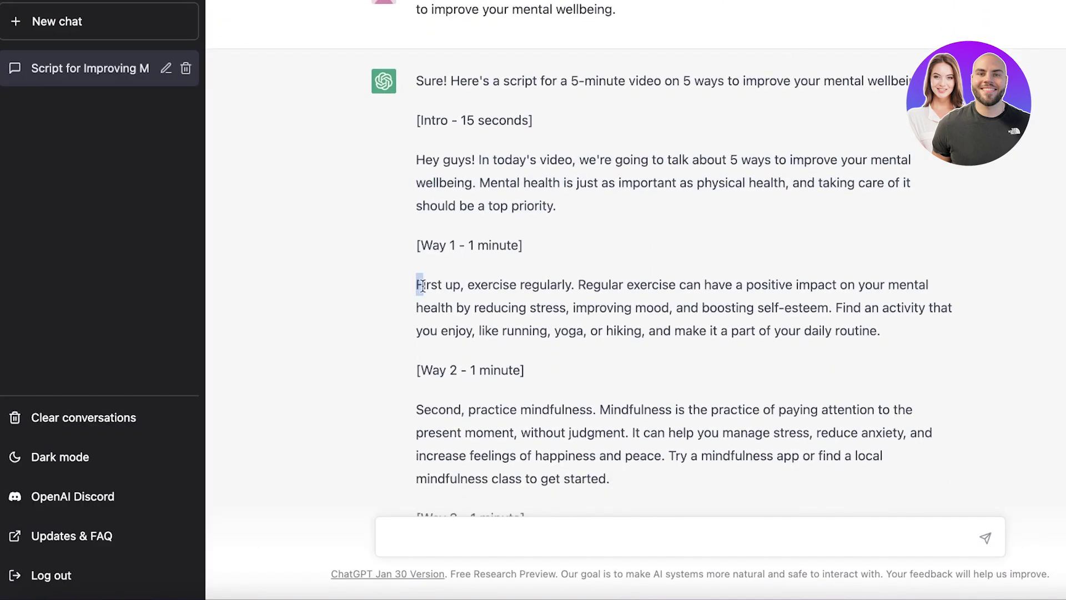
drag(422, 286, 881, 339)
right_click(803, 319)
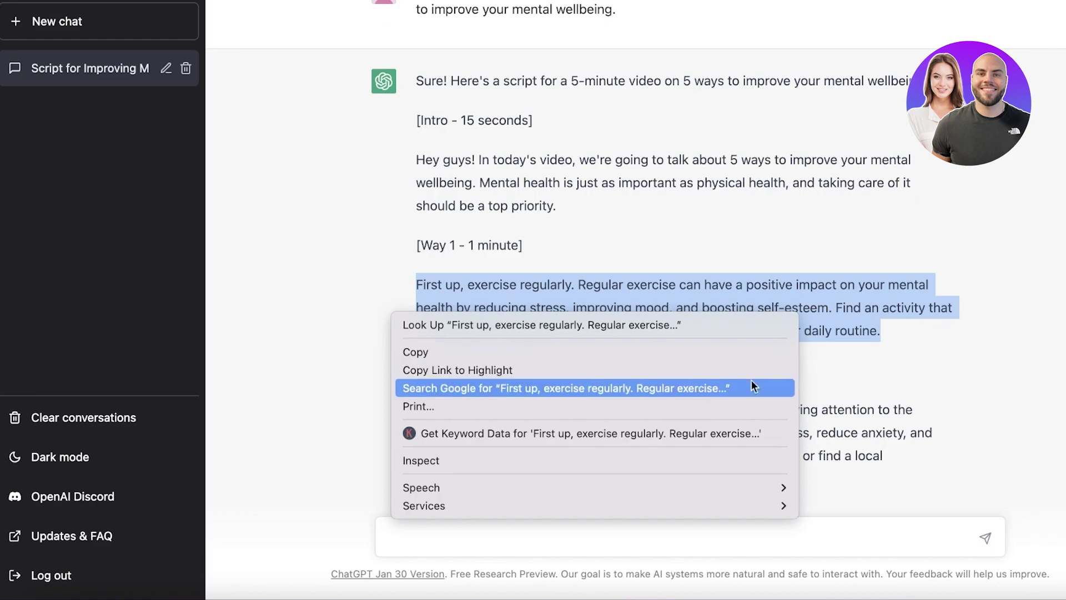
click(667, 347)
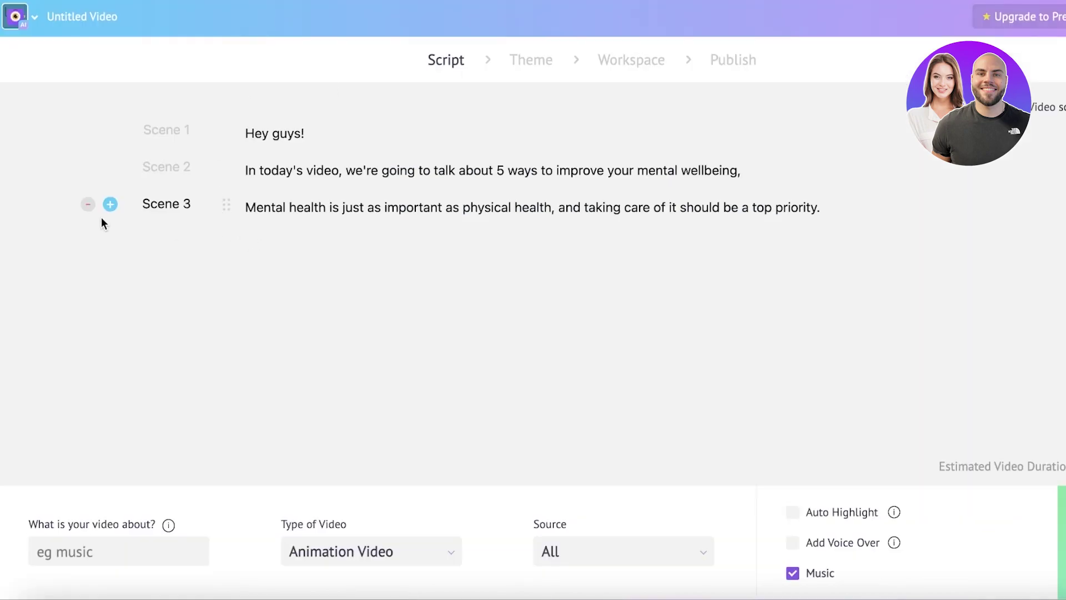
click(110, 204)
right_click(283, 239)
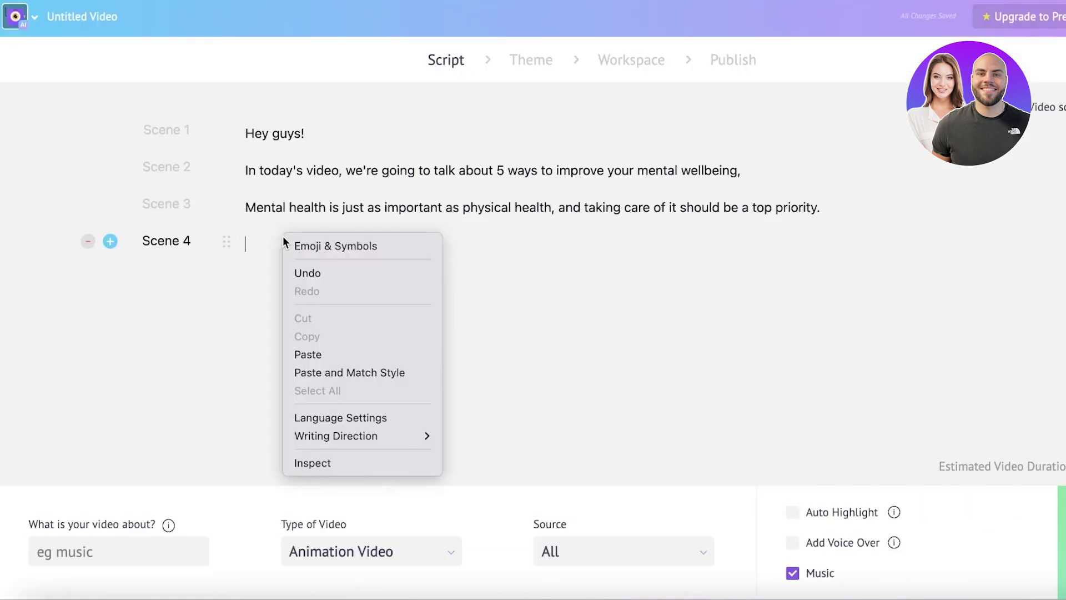
click(312, 353)
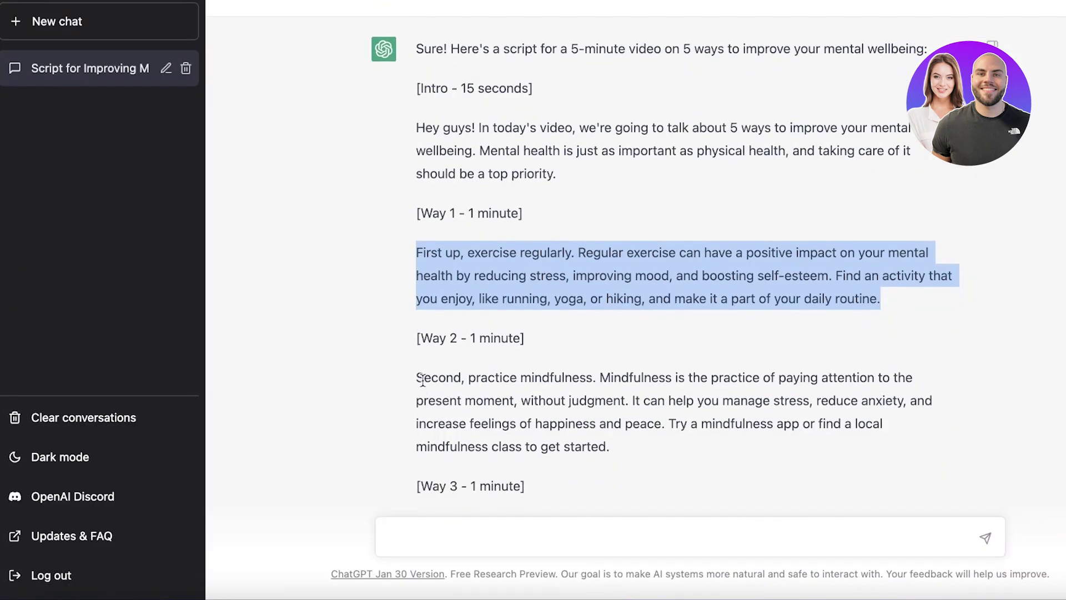
- Paste the 'Second, practice mindfulness' paragraph into a new Scene 7 onward
drag(417, 376, 611, 447)
right_click(543, 393)
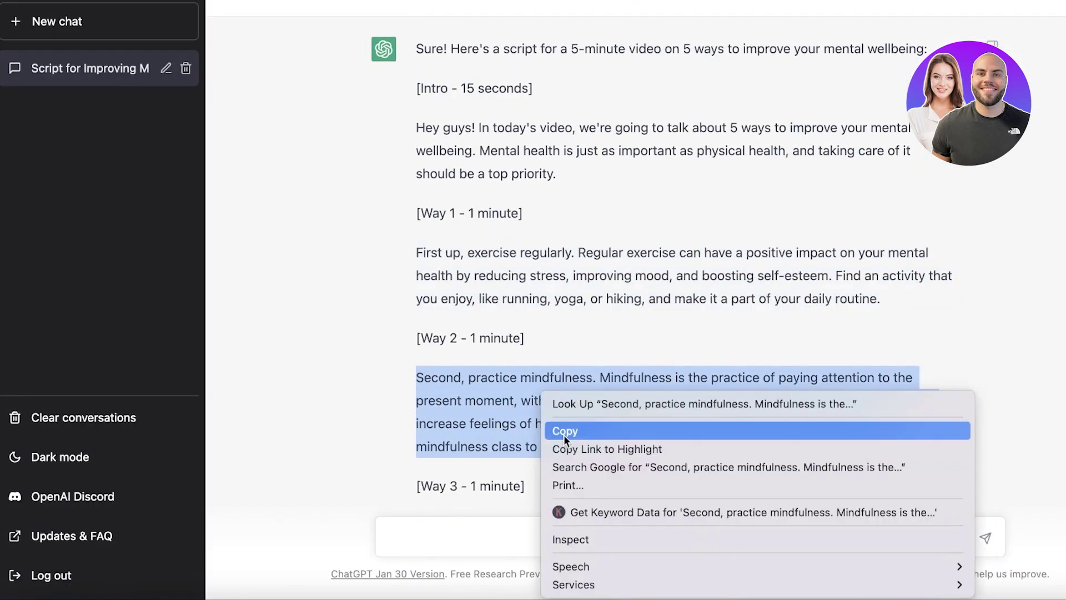
click(564, 432)
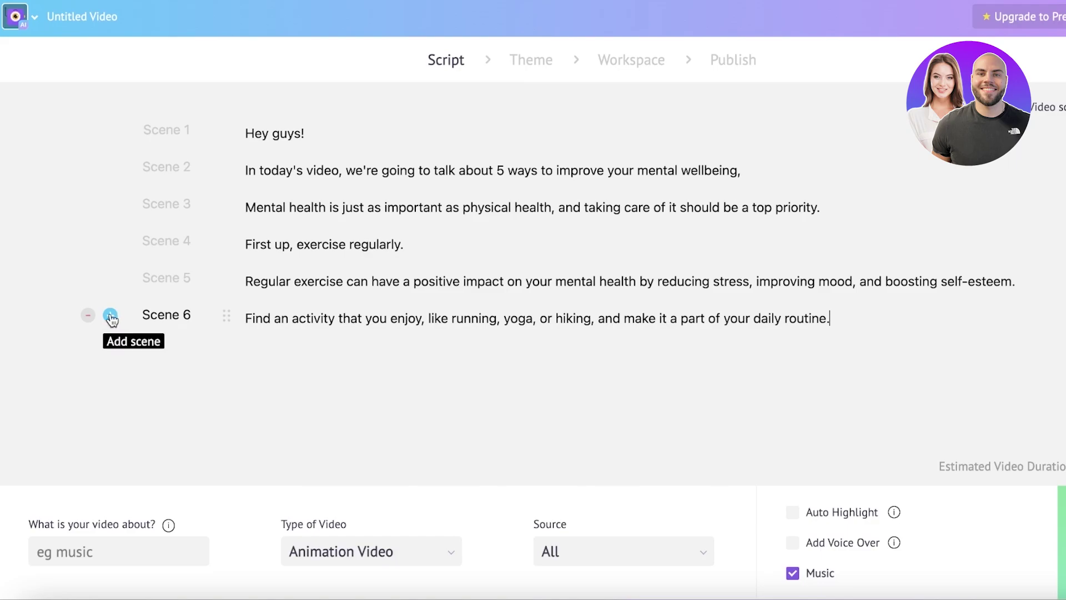
click(110, 315)
right_click(292, 360)
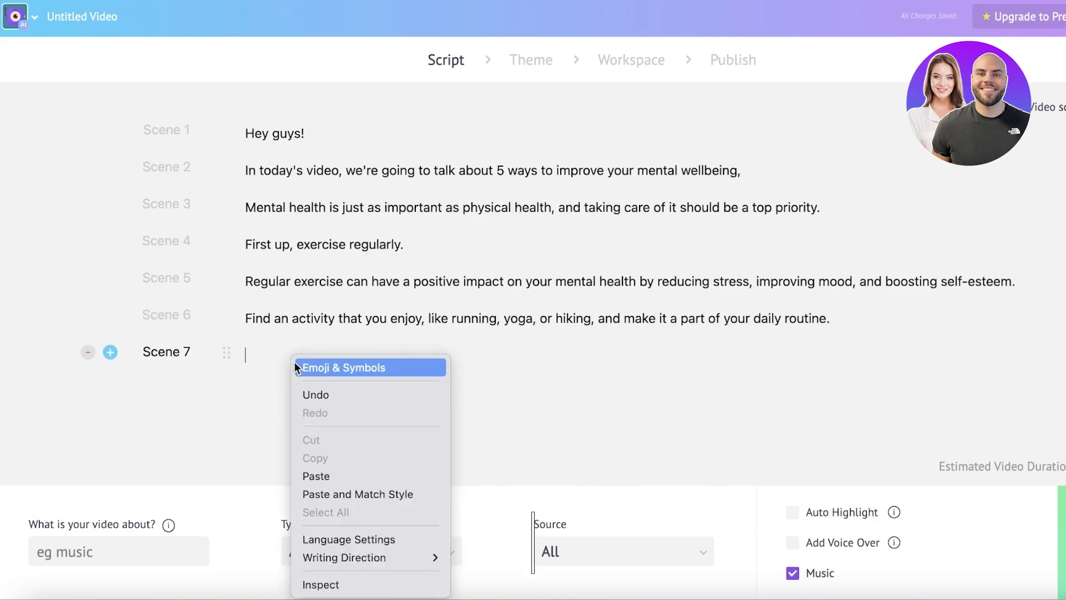
click(344, 477)
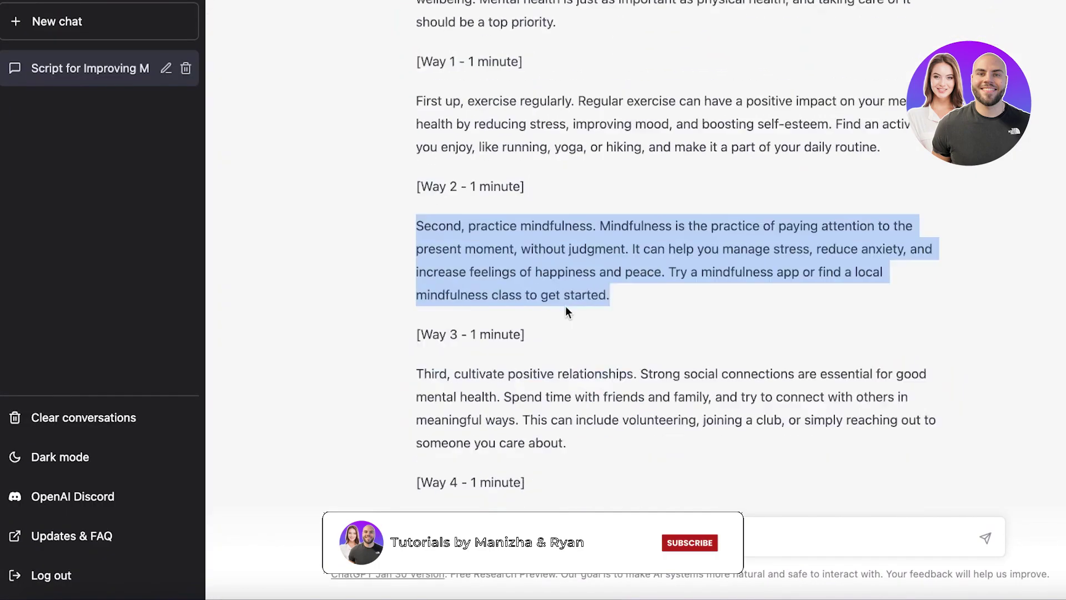
- Paste the remaining script, Way 3 through the outro, into a new Scene 11 onward
scroll(566, 305, down, 8)
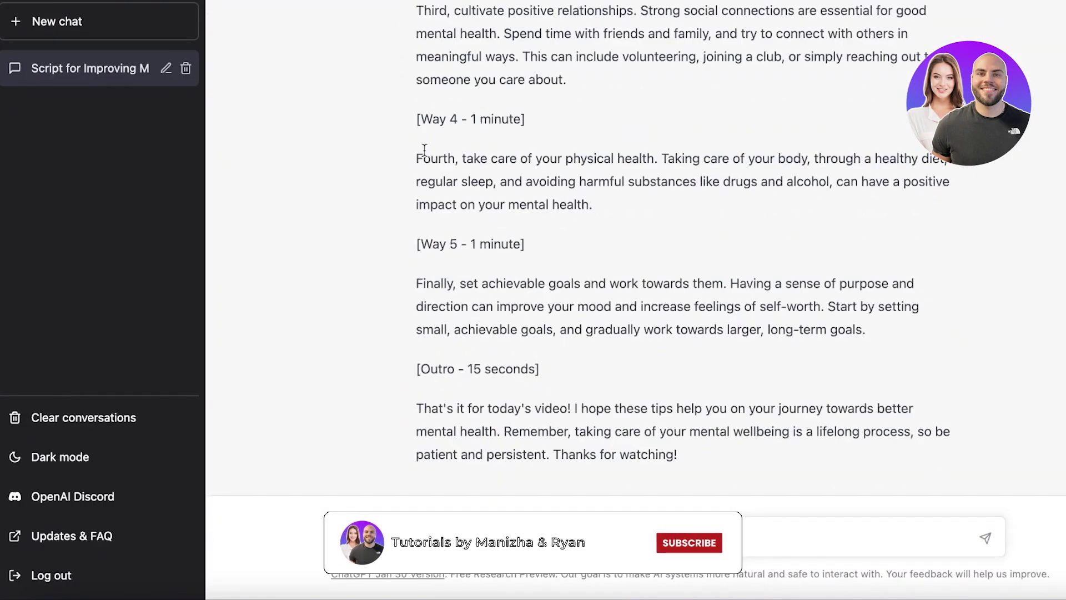
scroll(454, 177, up, 4)
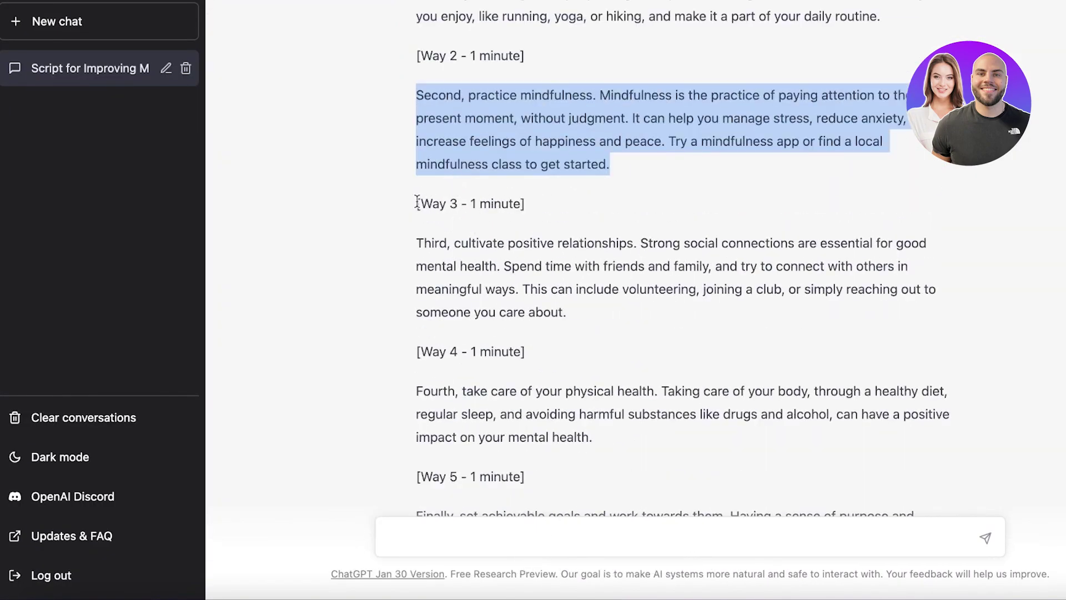
drag(416, 203, 780, 396)
right_click(539, 380)
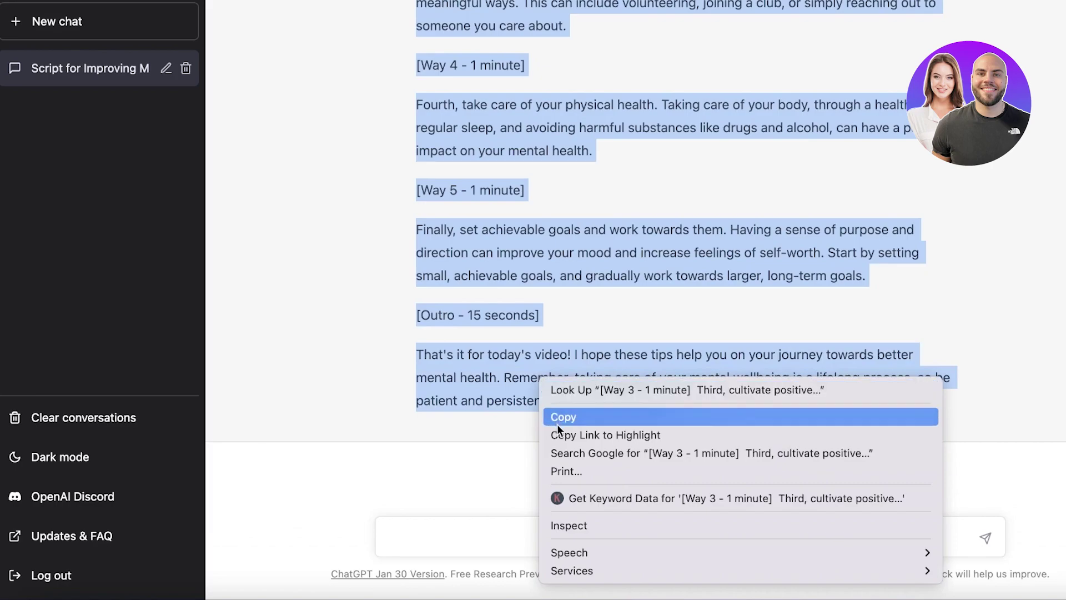
click(633, 416)
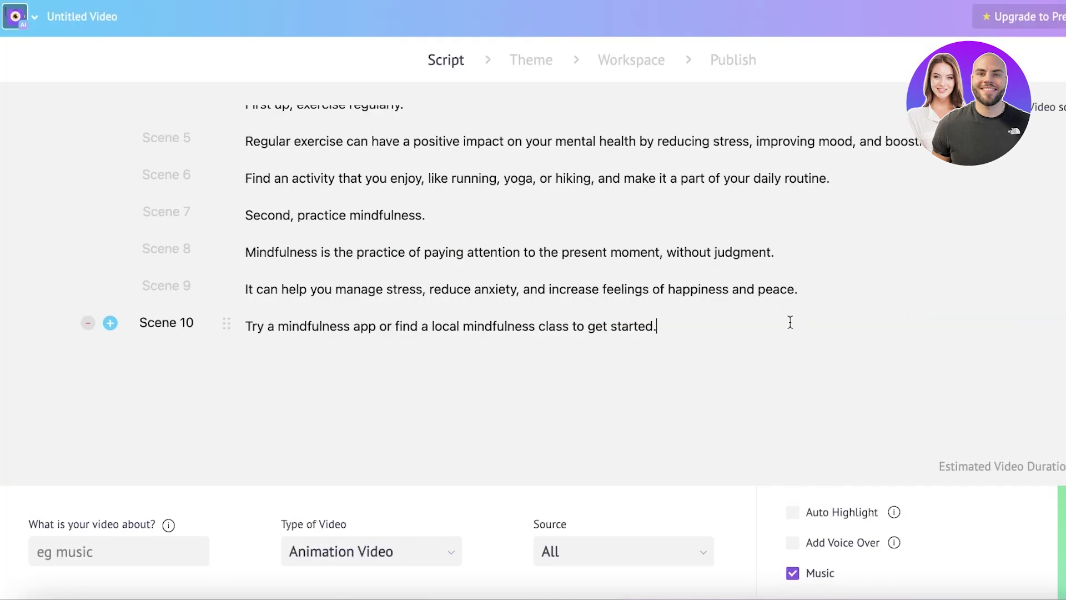
click(110, 324)
right_click(276, 351)
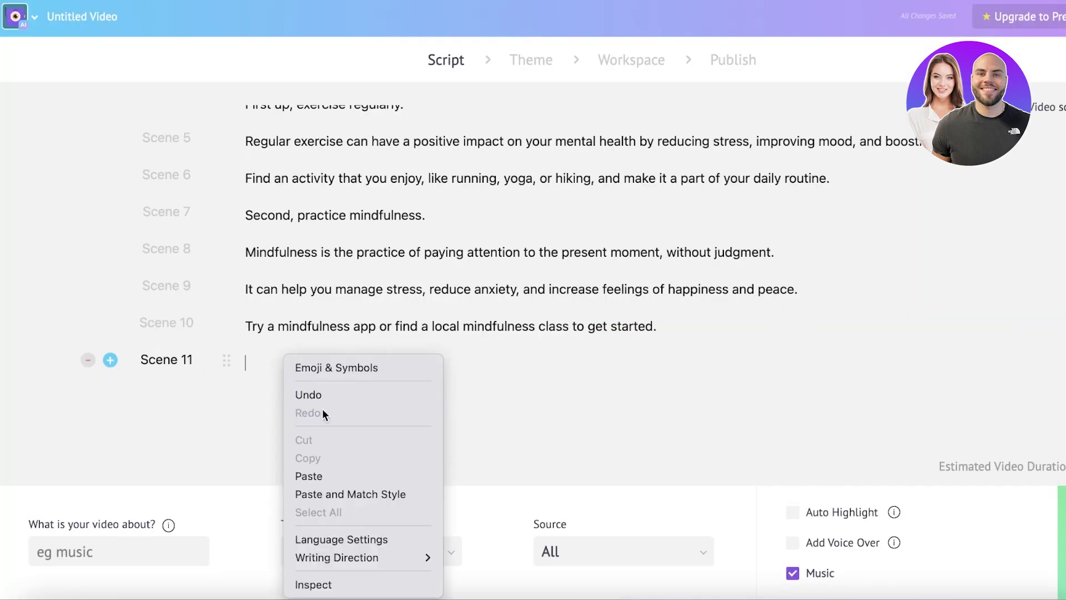
click(315, 476)
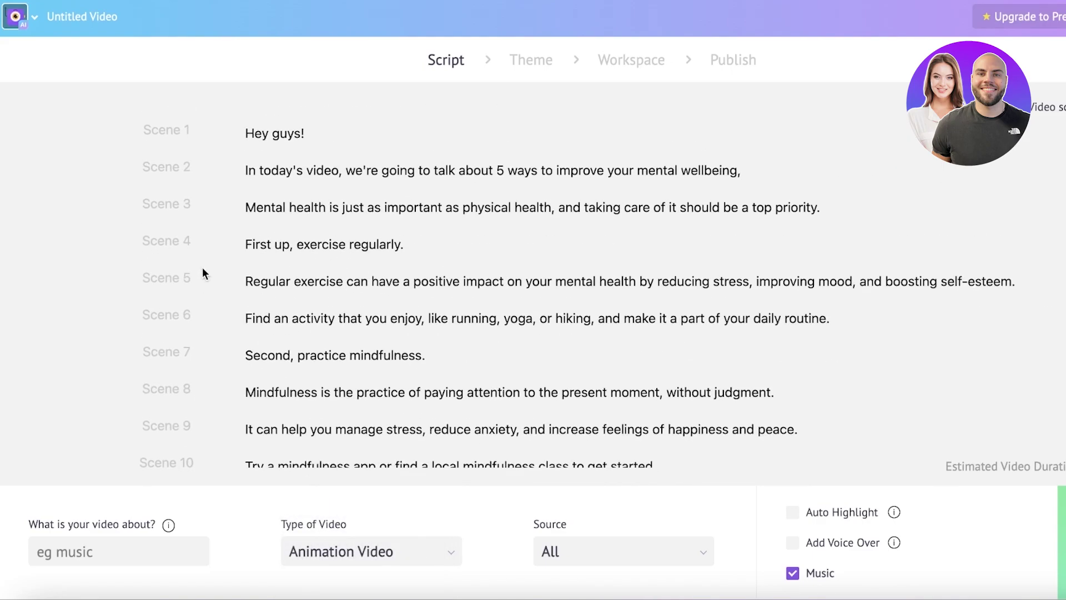
- Delete the [Way 3], [Way 4], [Way 5 - 1 minute] and [Outro - 15 seconds] heading scenes
scroll(266, 333, up, 7)
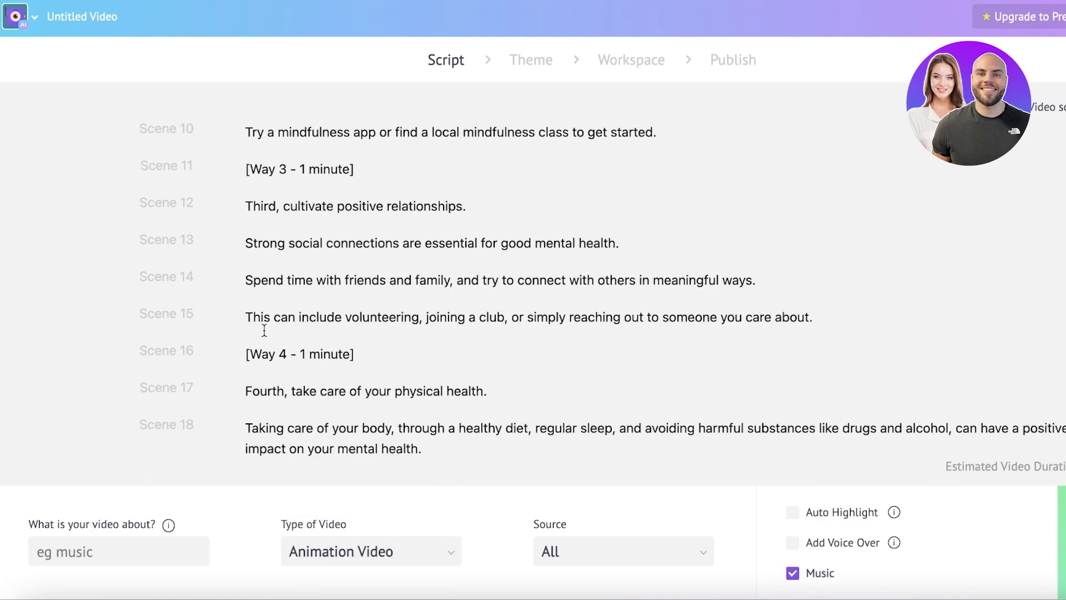
scroll(264, 331, up, 5)
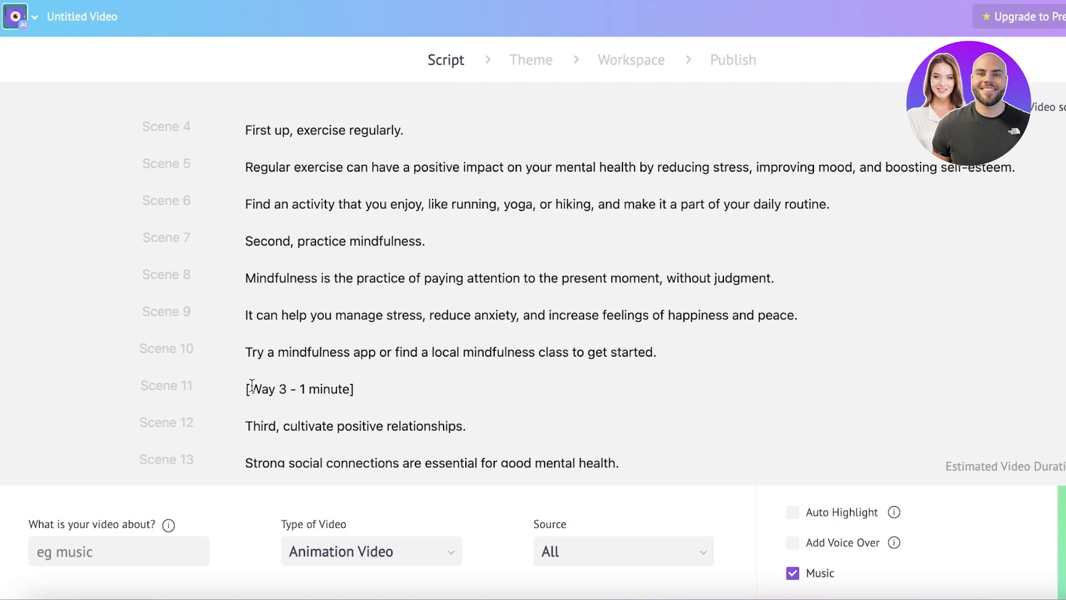
click(91, 389)
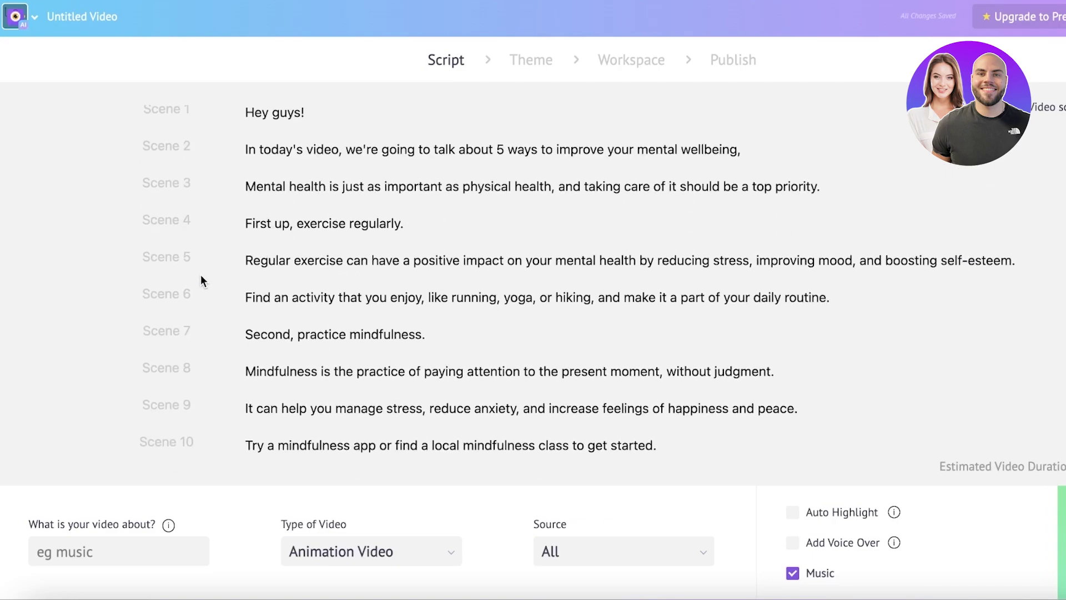
scroll(201, 276, up, 1)
scroll(327, 266, down, 10)
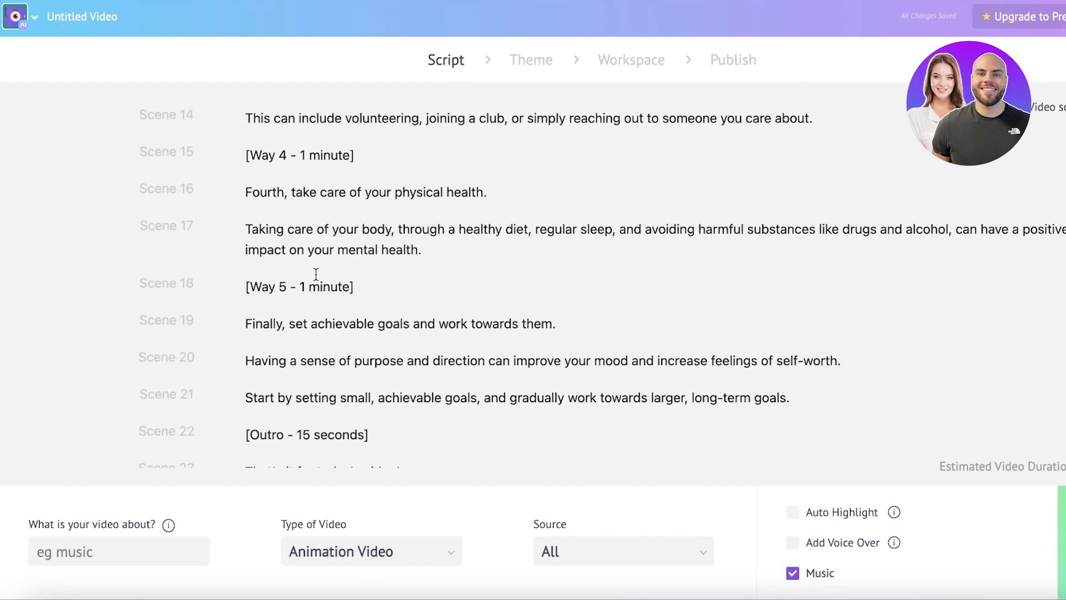
scroll(317, 273, up, 5)
scroll(255, 302, down, 1)
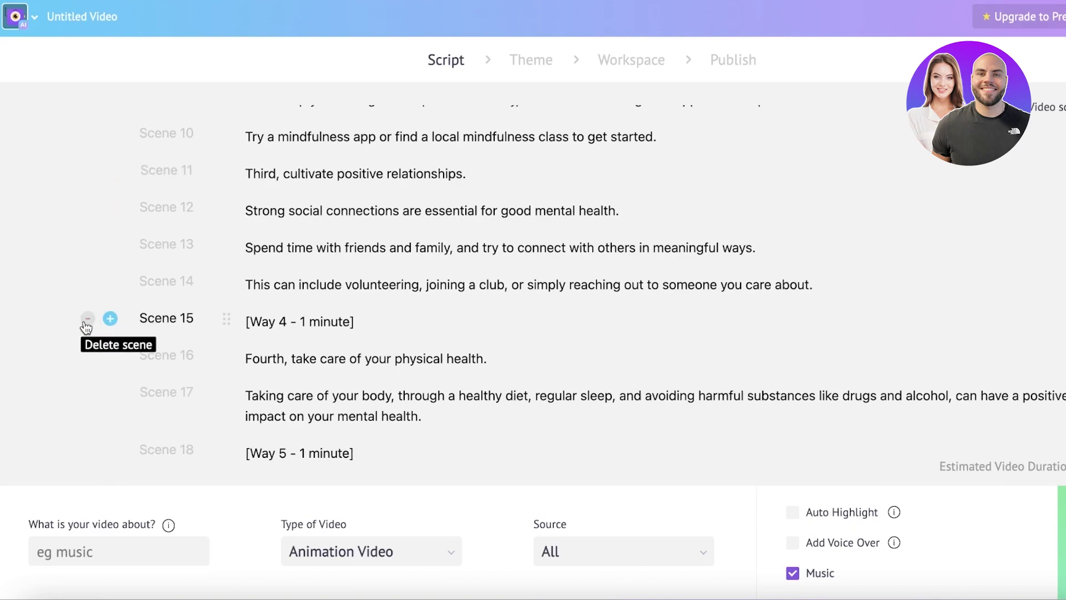
click(88, 318)
click(88, 412)
scroll(252, 335, down, 5)
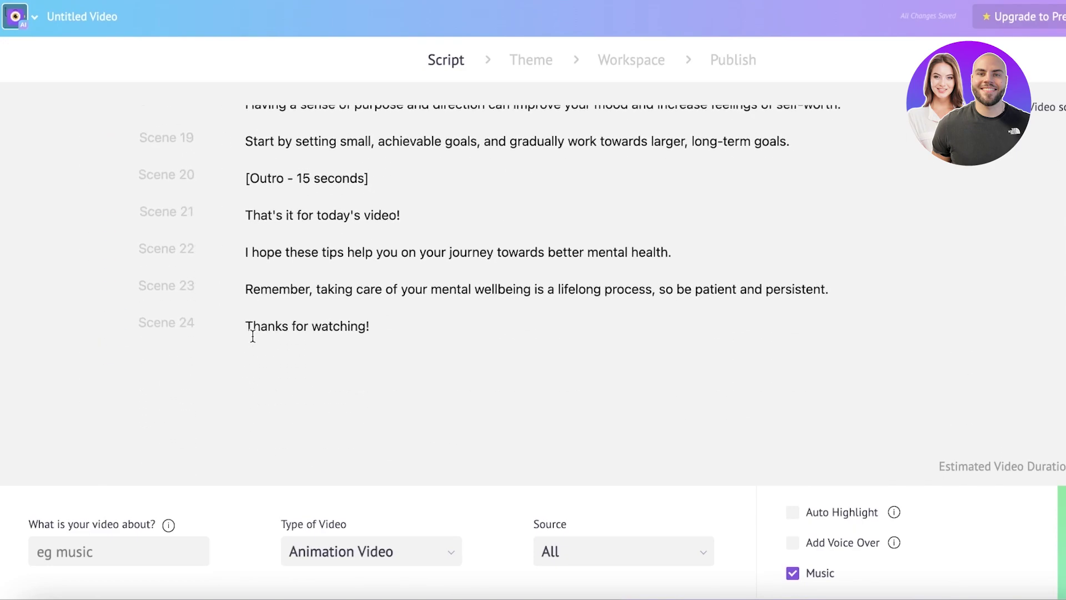
click(88, 183)
- Scroll through the resulting 23-scene script to review it
scroll(166, 305, up, 5)
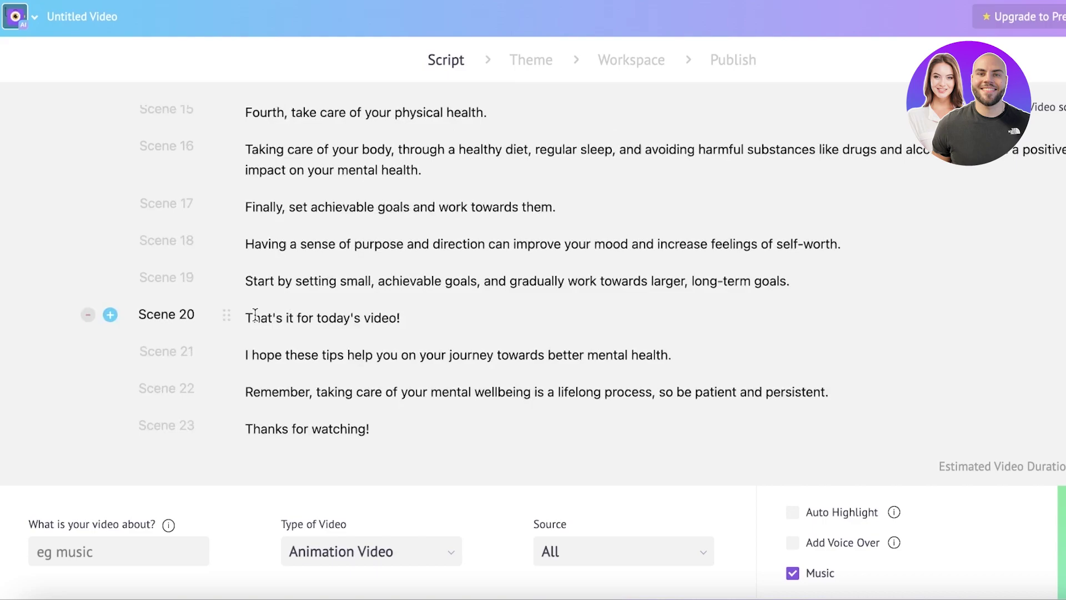
scroll(311, 291, up, 1)
scroll(311, 291, down, 10)
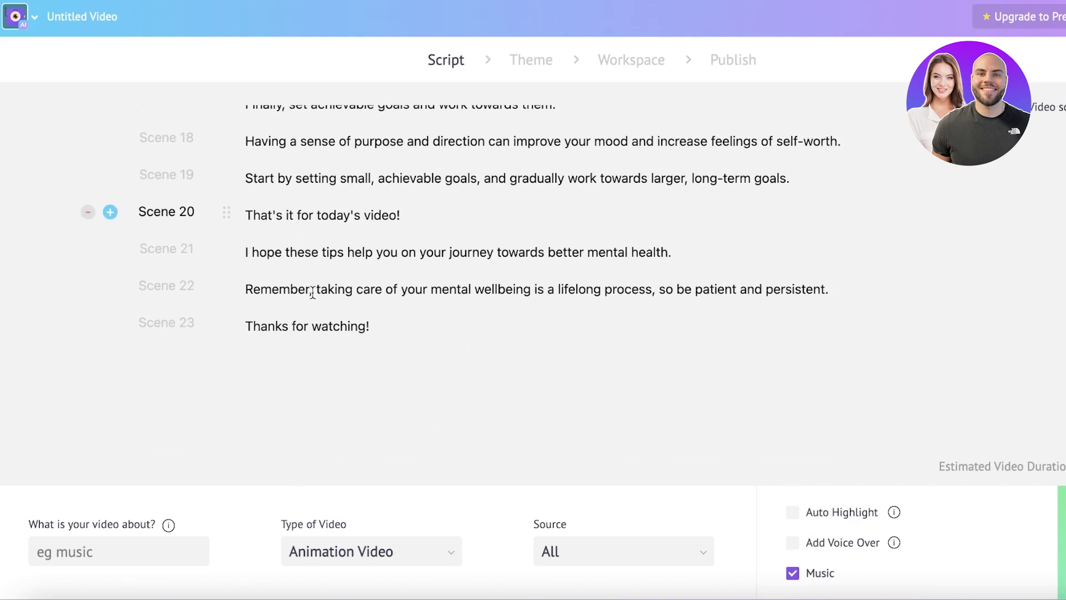
scroll(311, 290, up, 6)
scroll(312, 293, up, 8)
scroll(311, 293, down, 10)
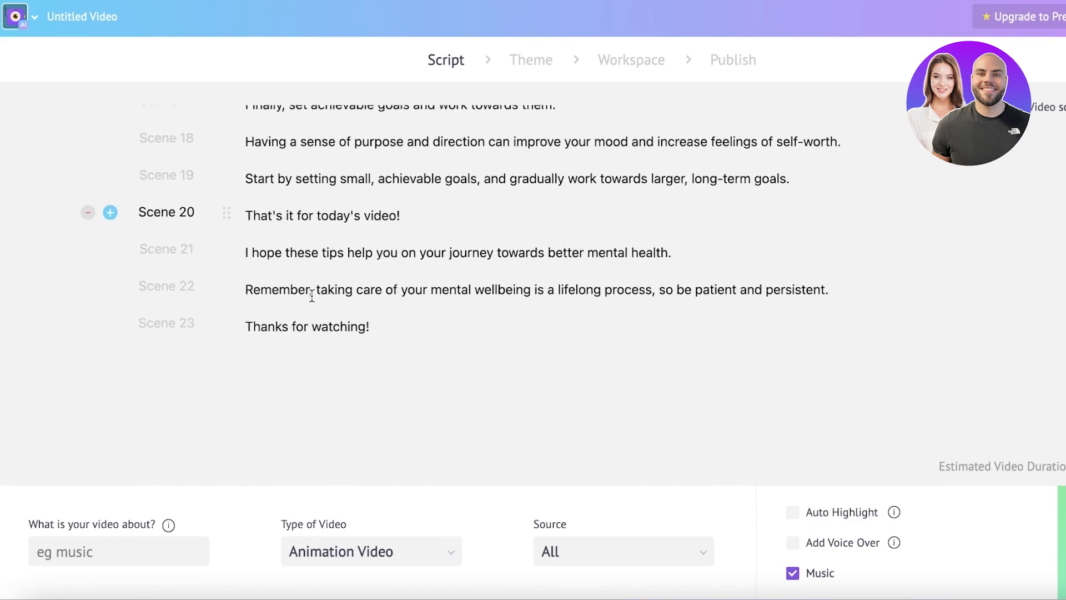
scroll(311, 295, up, 10)
scroll(311, 298, down, 3)
scroll(311, 298, up, 3)
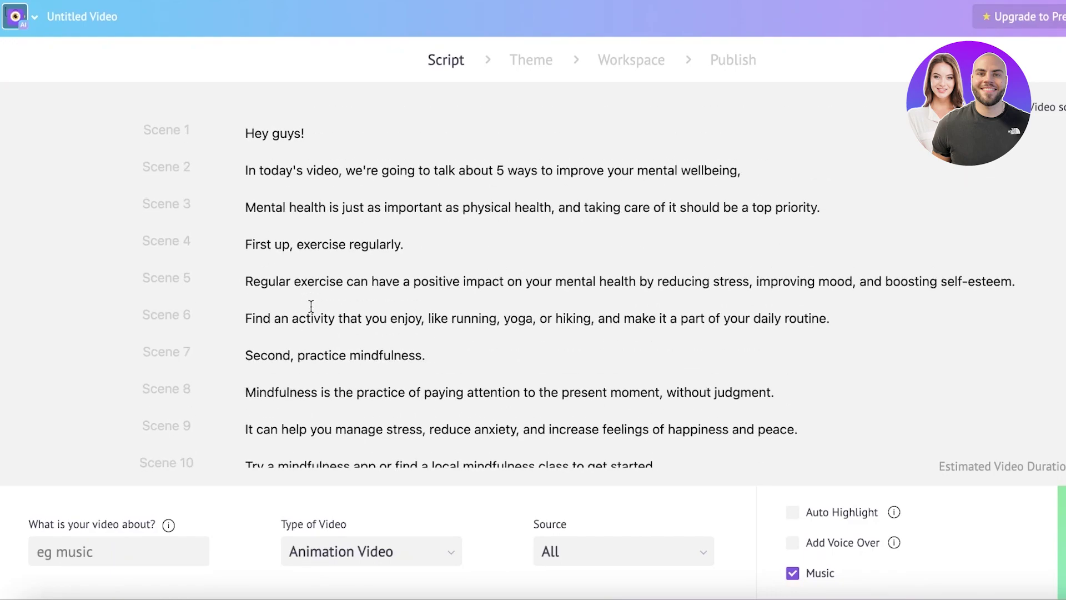
click(1055, 429)
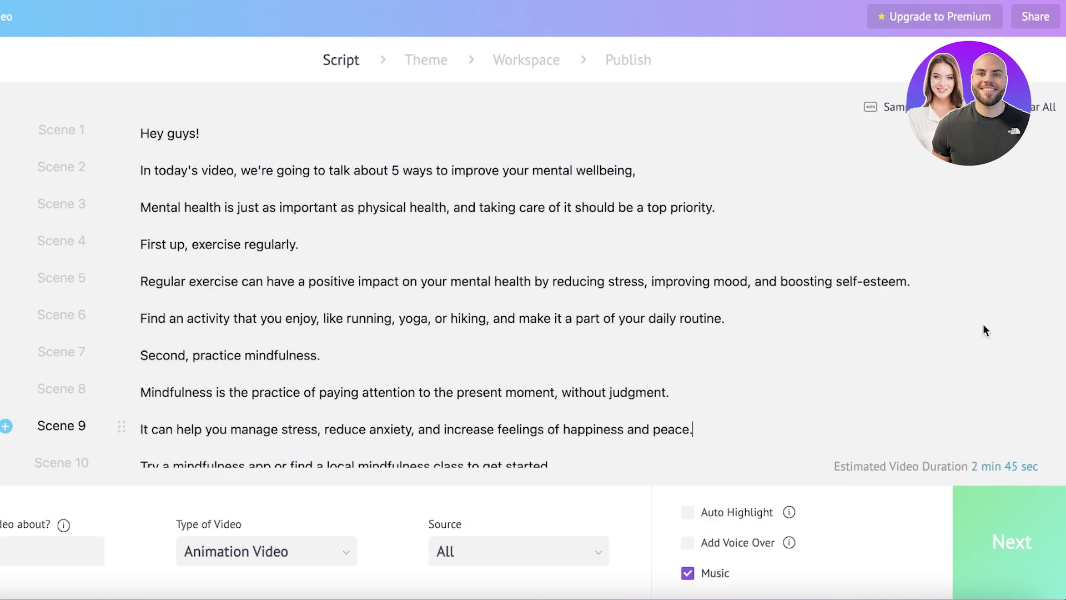
scroll(994, 301, down, 10)
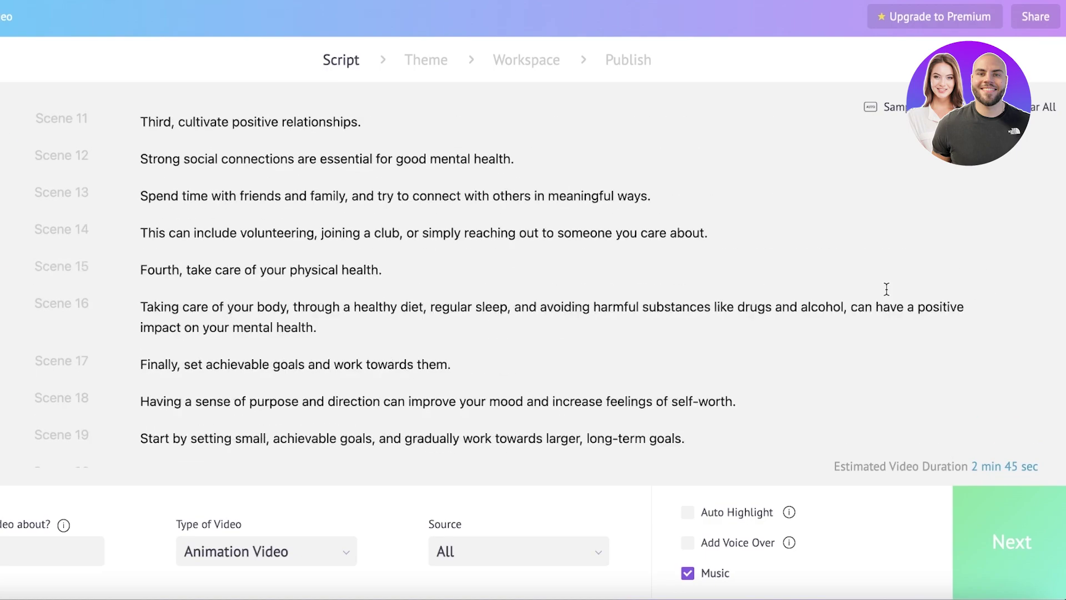
scroll(994, 301, up, 1)
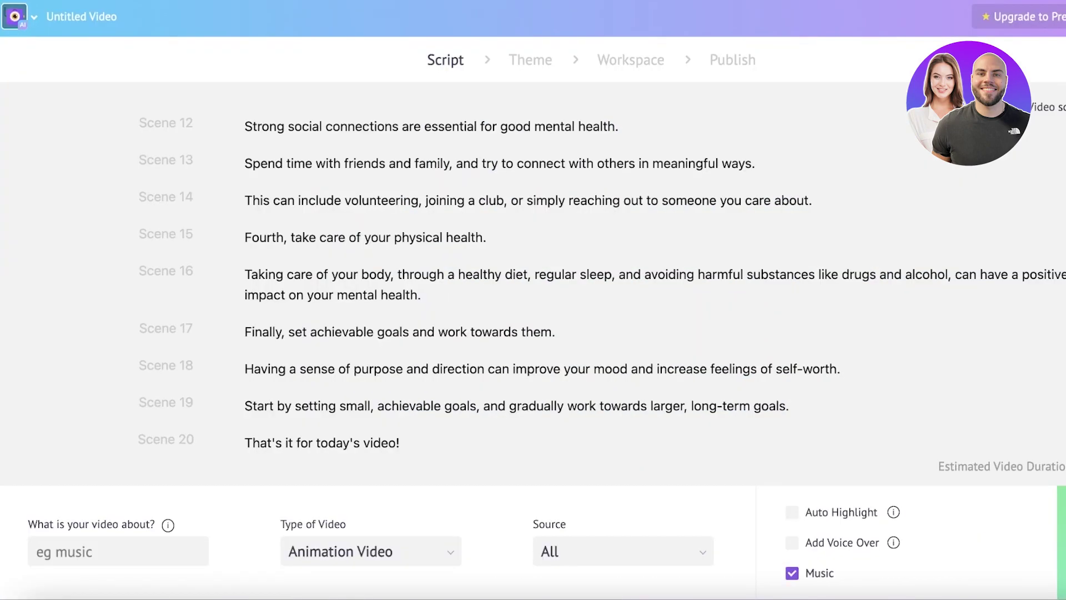
scroll(391, 381, down, 5)
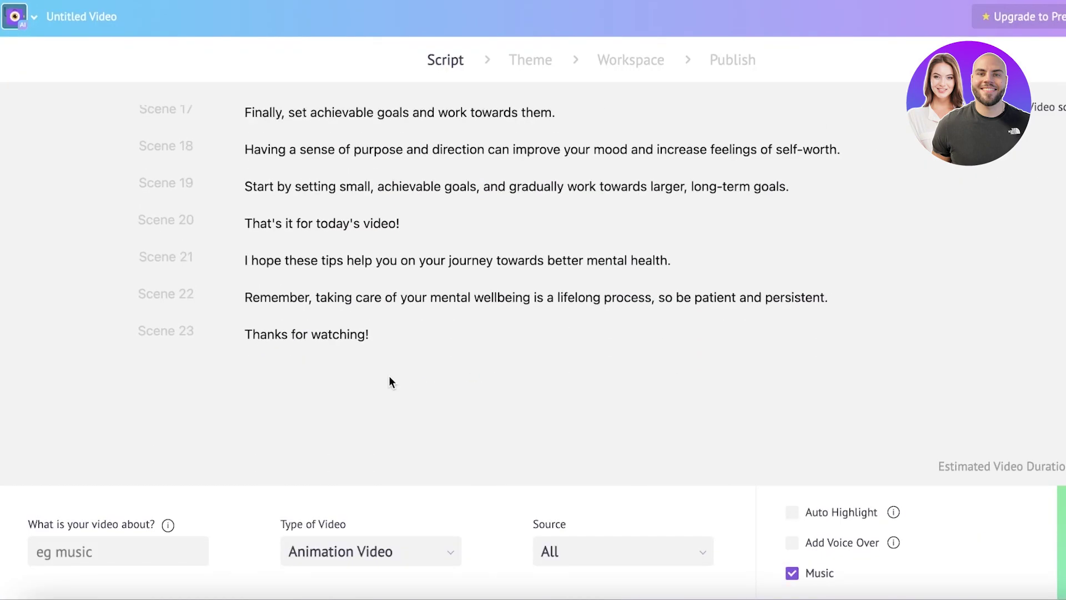
- Enter 'mental health' as the video topic, replacing the mindfulness suggestion
click(123, 545)
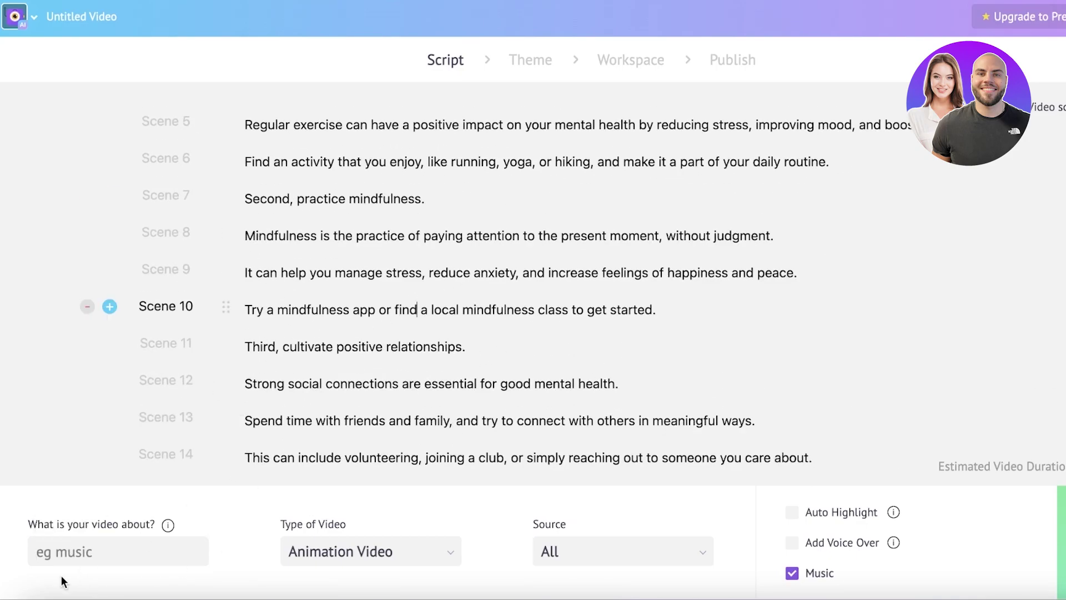
click(83, 542)
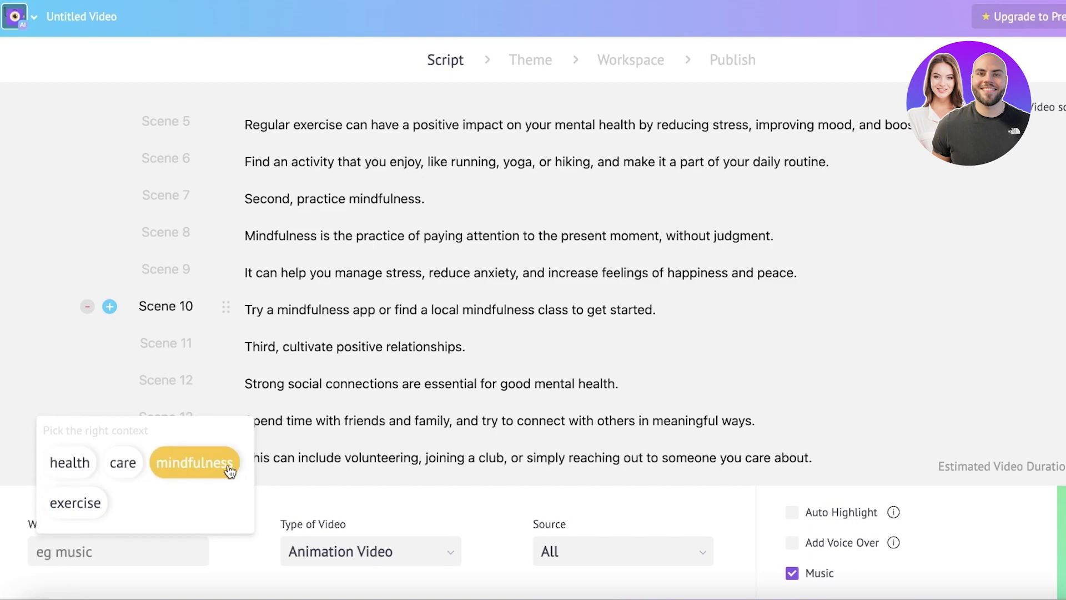
click(228, 467)
key(BackSpace)
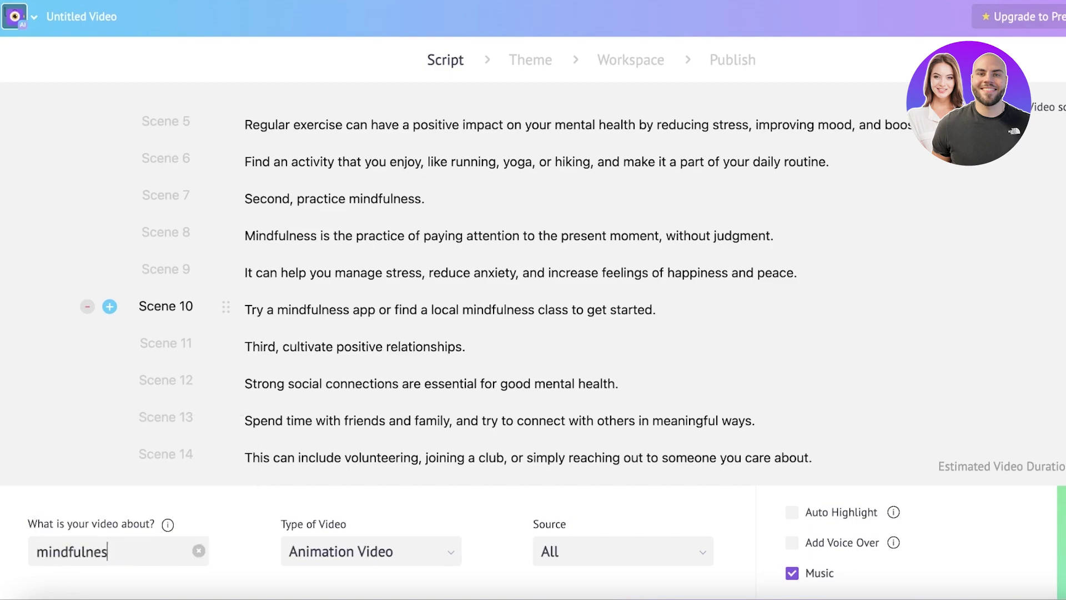
key(BackSpace)
key(BackSpace)
key(BackSpace)
key(BackSpace)
key(BackSpace)
key(BackSpace)
key(BackSpace)
key(BackSpace)
text(mental health)
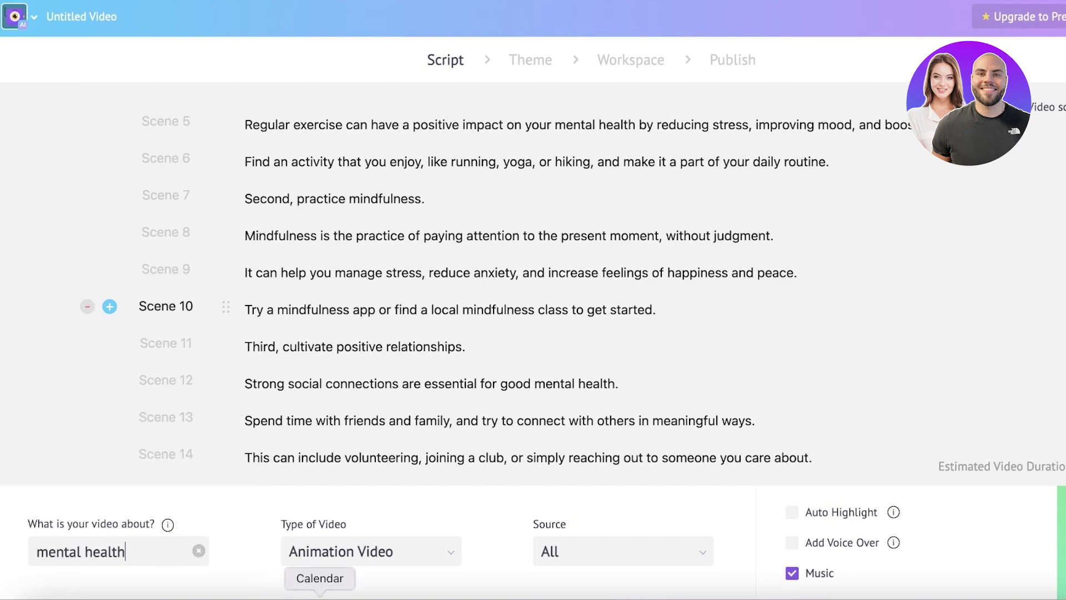
- Keep Animation Video as the video type and All as the media source
click(381, 547)
click(595, 532)
click(589, 549)
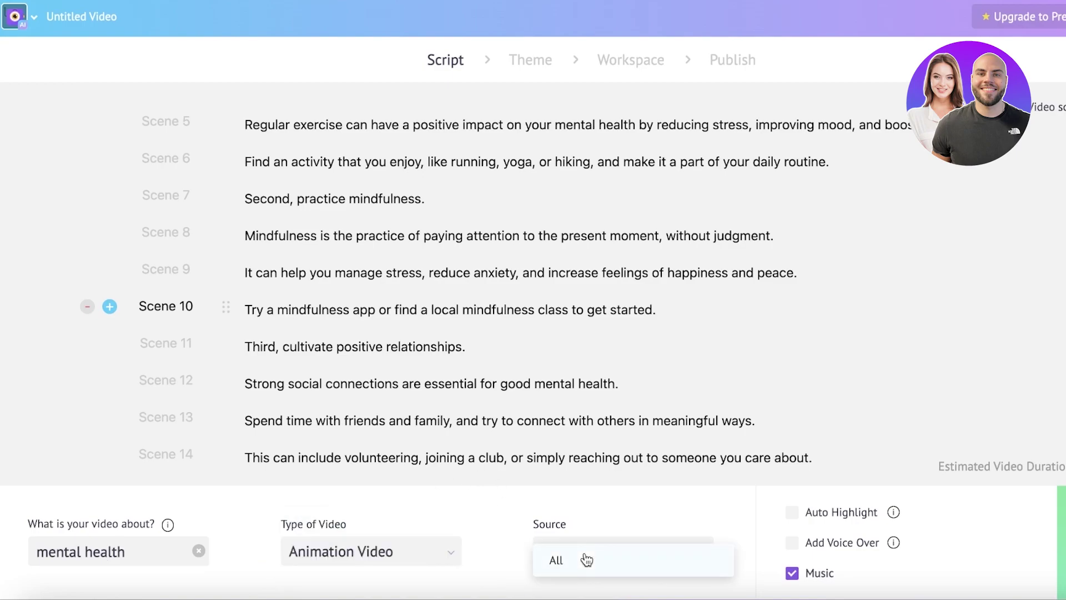
click(583, 559)
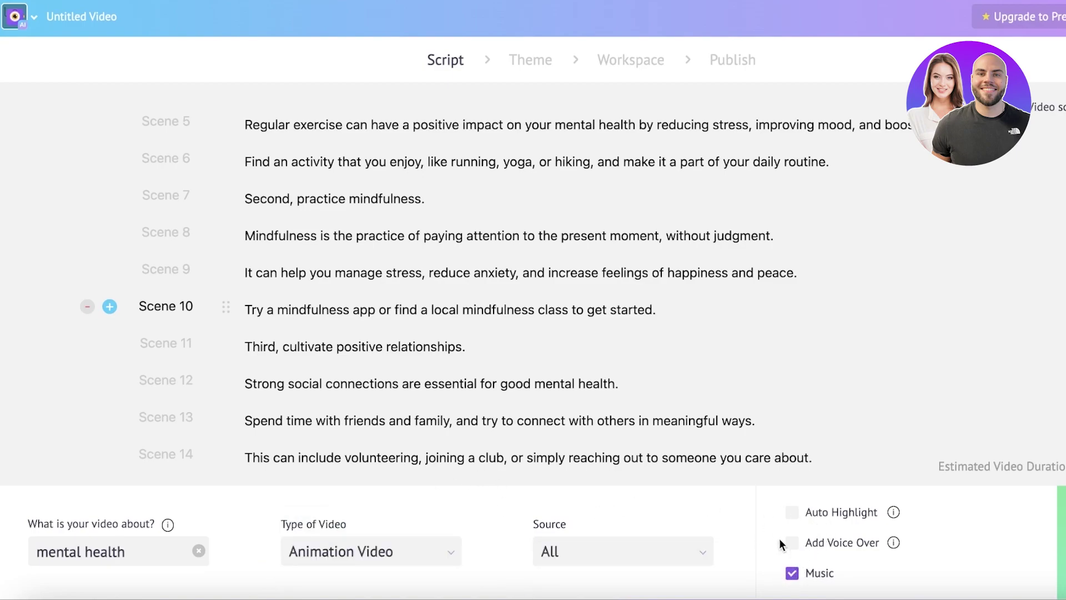
- Enable voiceover with English, US accent, female voice Joanna, and generate the voice
click(814, 546)
click(484, 192)
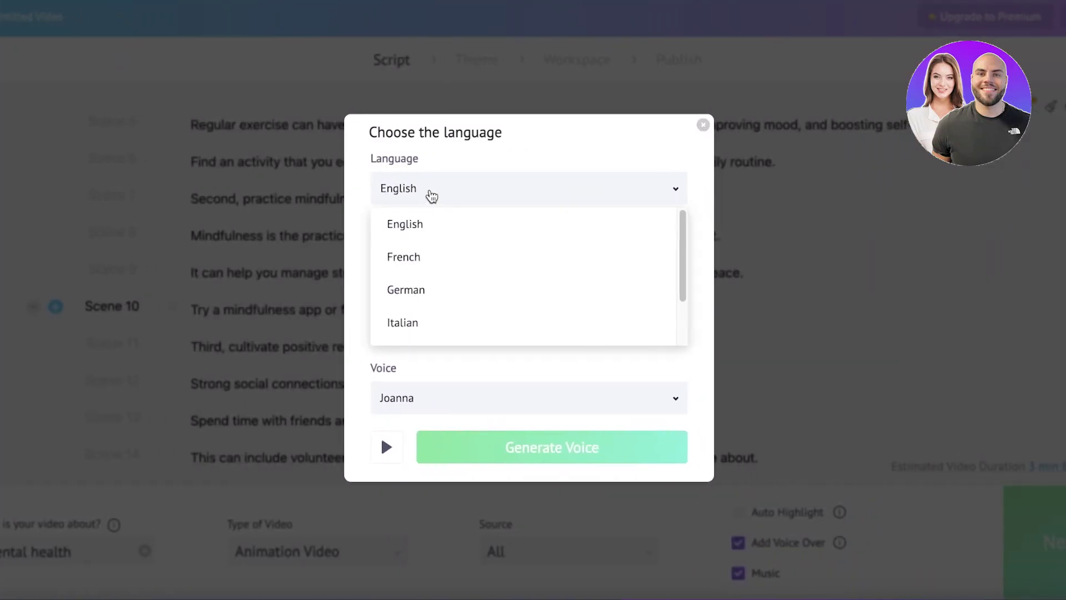
click(489, 166)
click(482, 253)
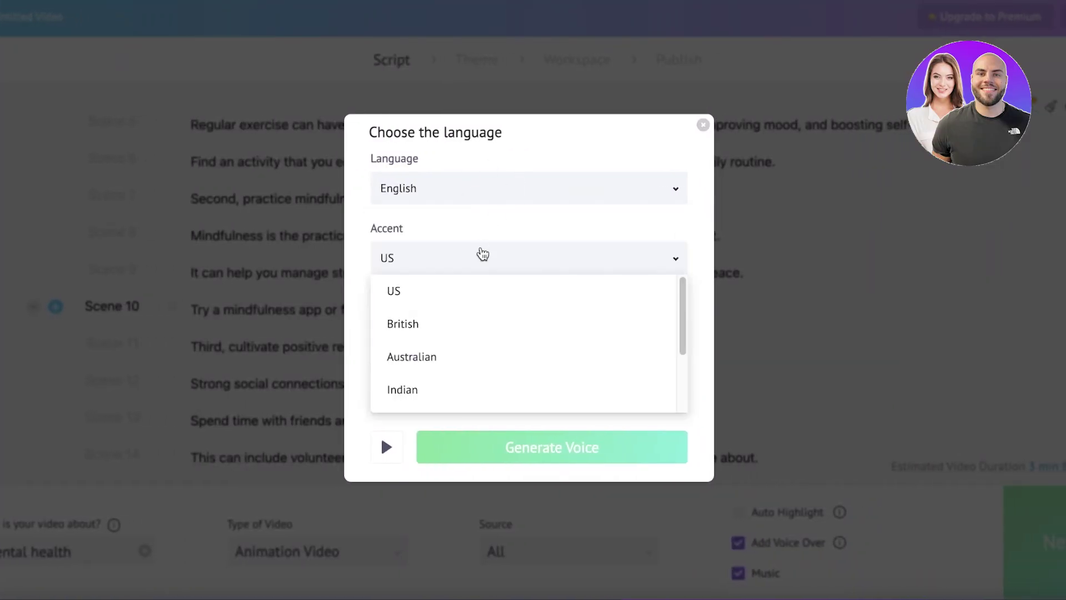
click(479, 257)
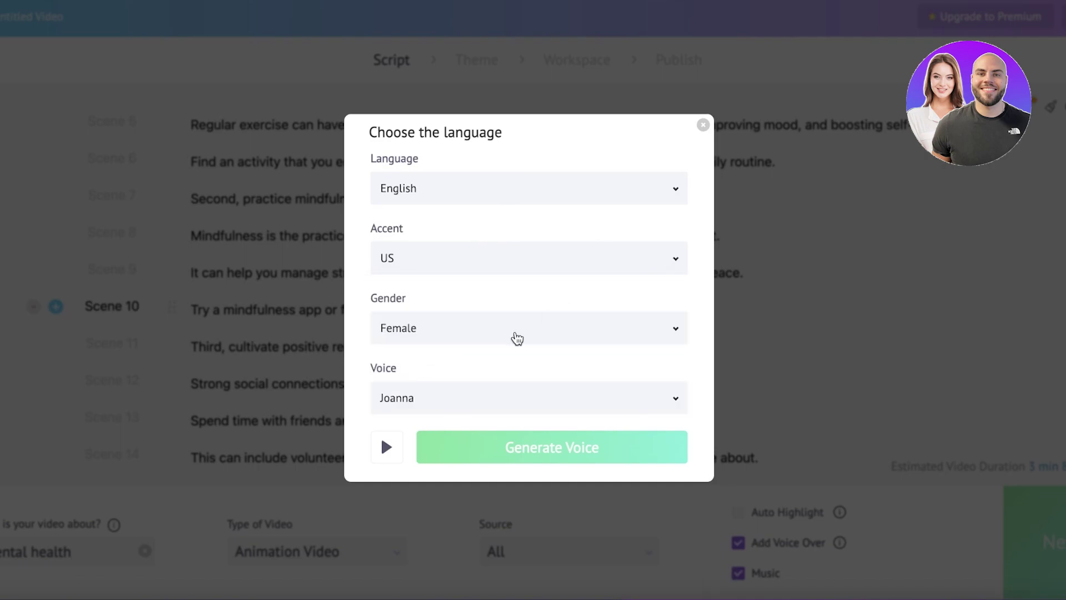
click(517, 339)
click(438, 361)
click(435, 405)
scroll(450, 317, down, 1)
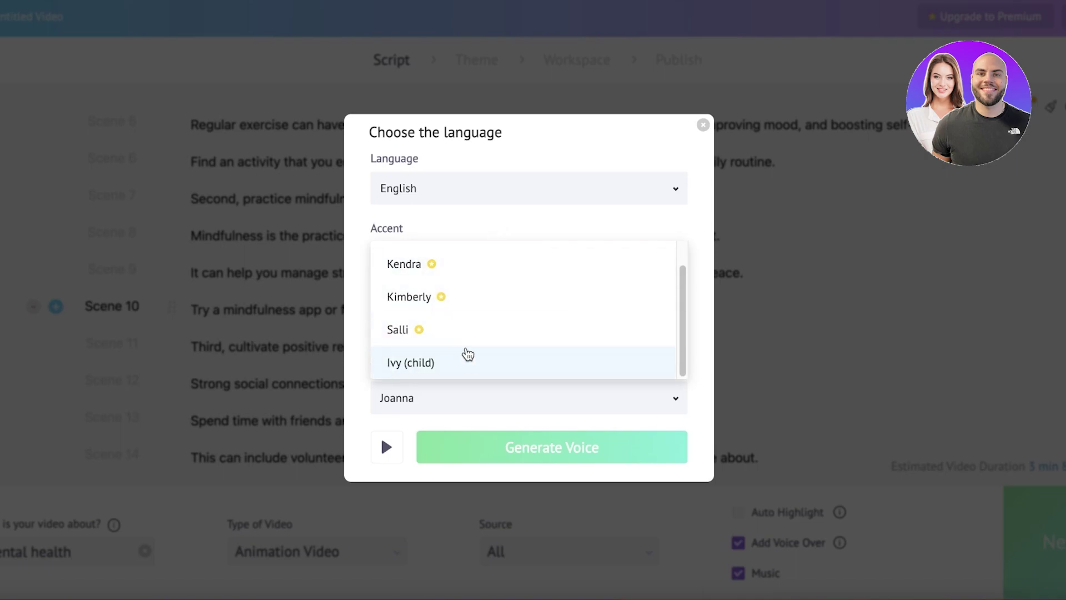
scroll(459, 361, up, 1)
click(538, 201)
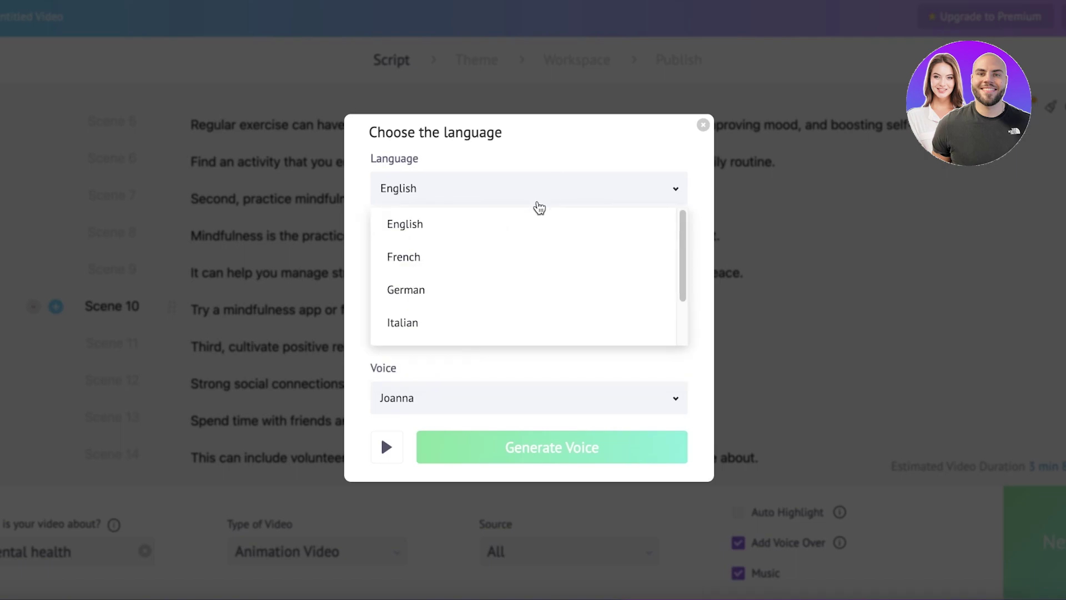
click(532, 458)
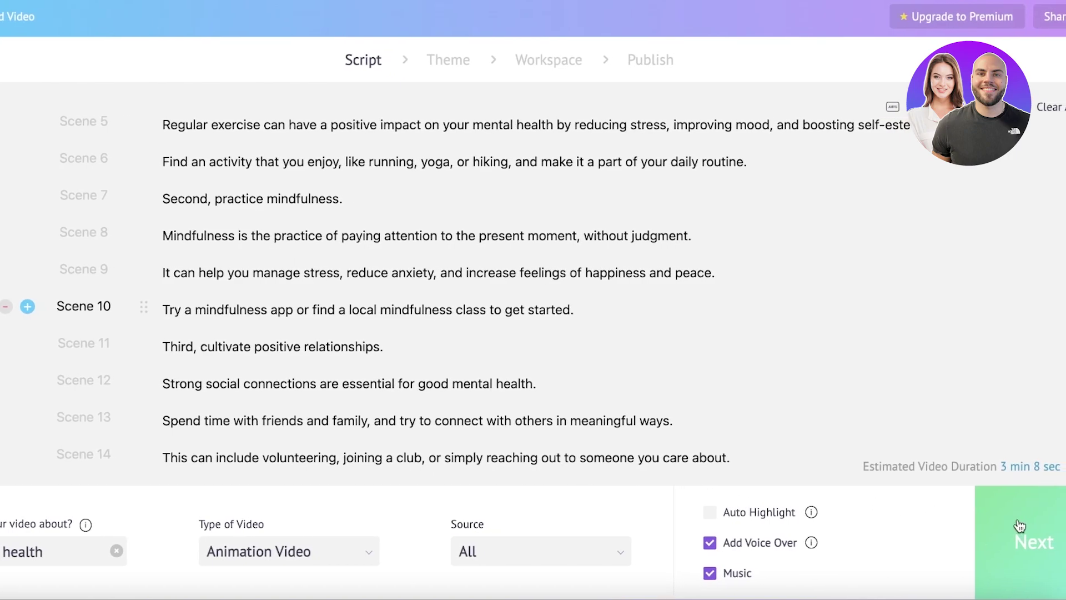
click(997, 526)
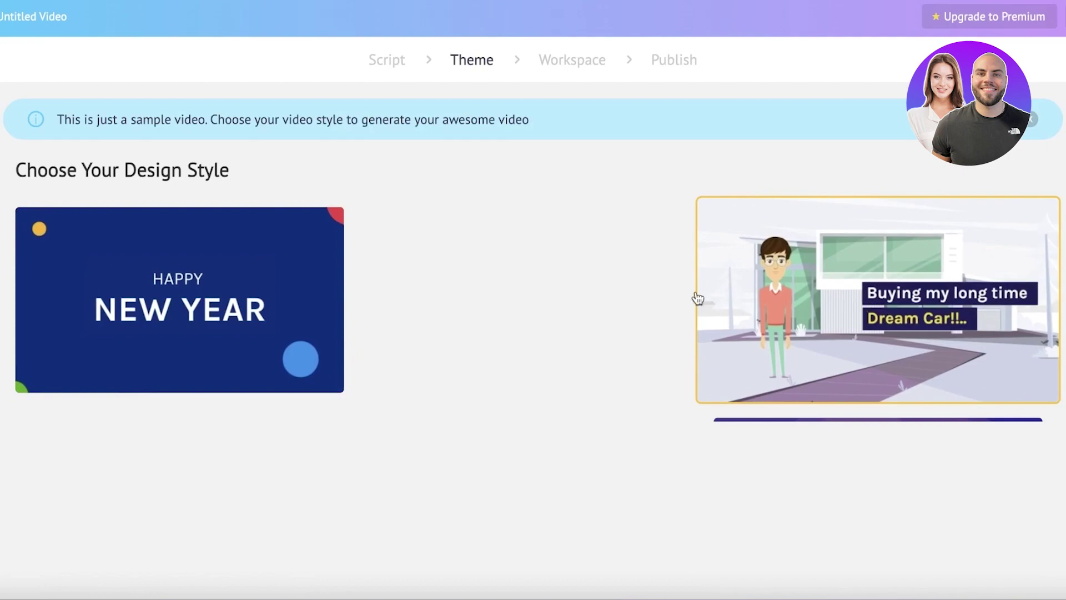
scroll(500, 278, down, 4)
scroll(525, 280, down, 2)
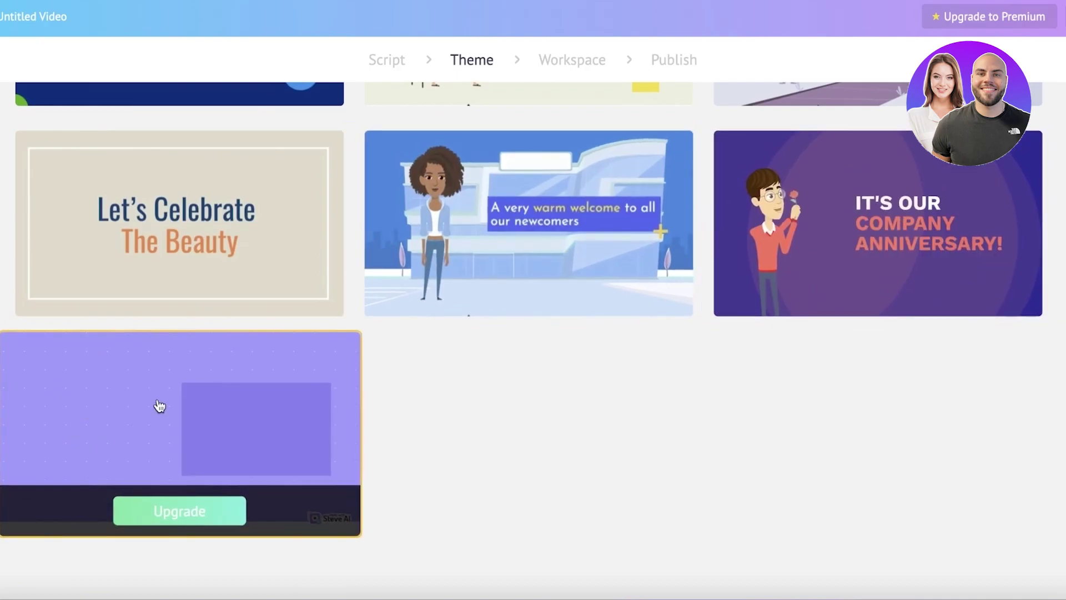
scroll(547, 419, up, 4)
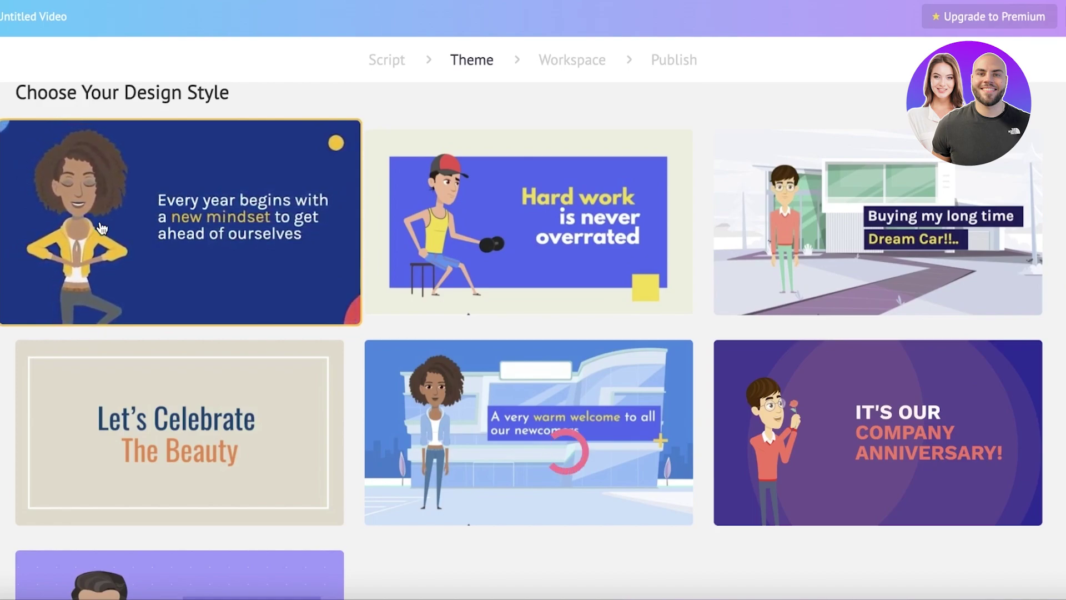
- Pick the 'Every year begins with a new mindset' meditating-woman style card
click(101, 225)
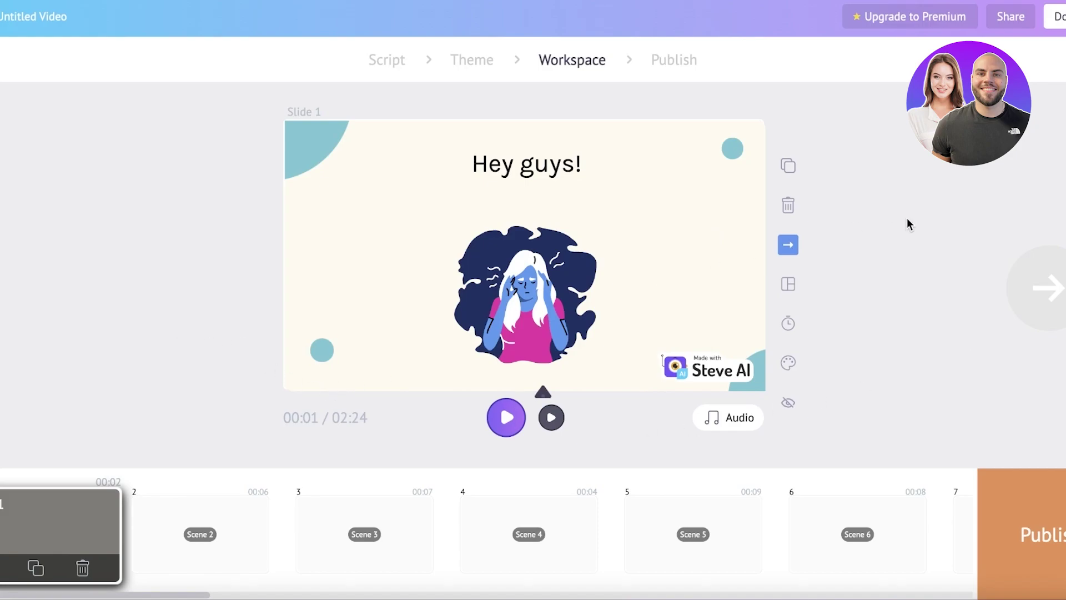
key(XF86AudioRaiseVolume)
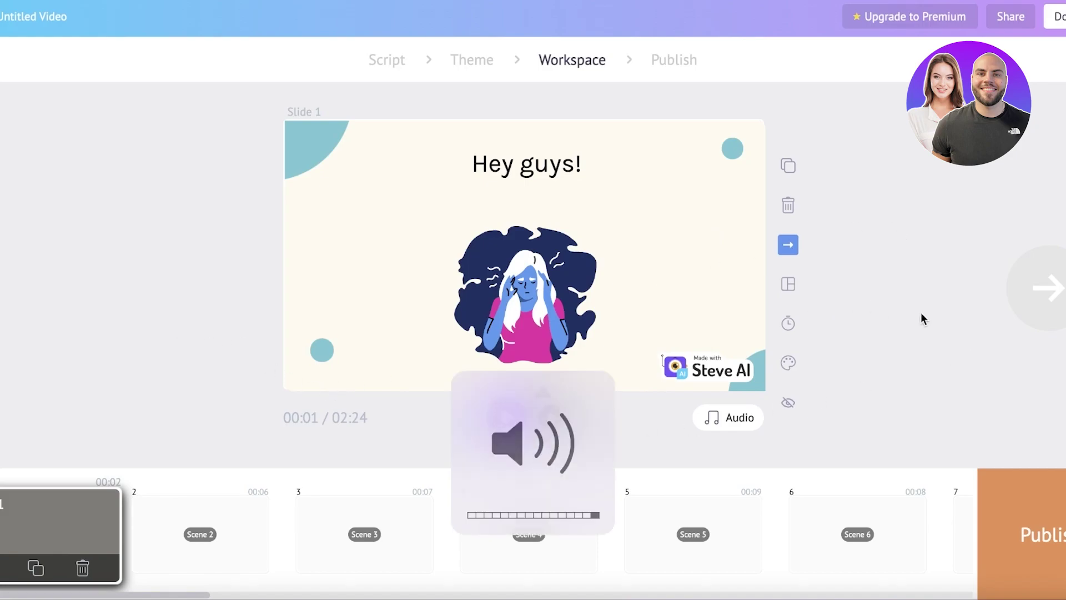
key(XF86AudioMute)
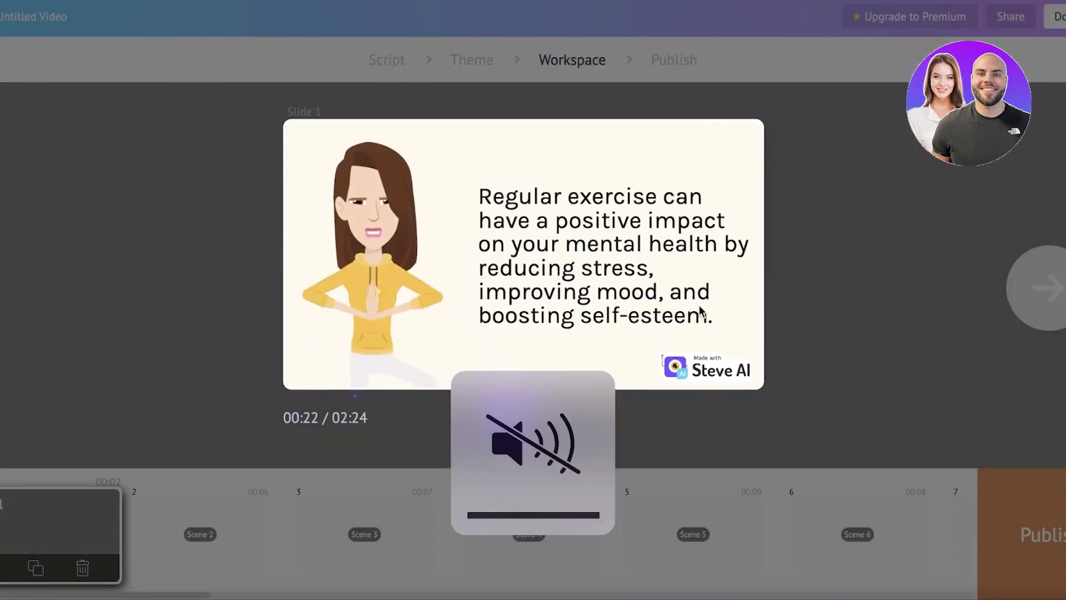
click(553, 421)
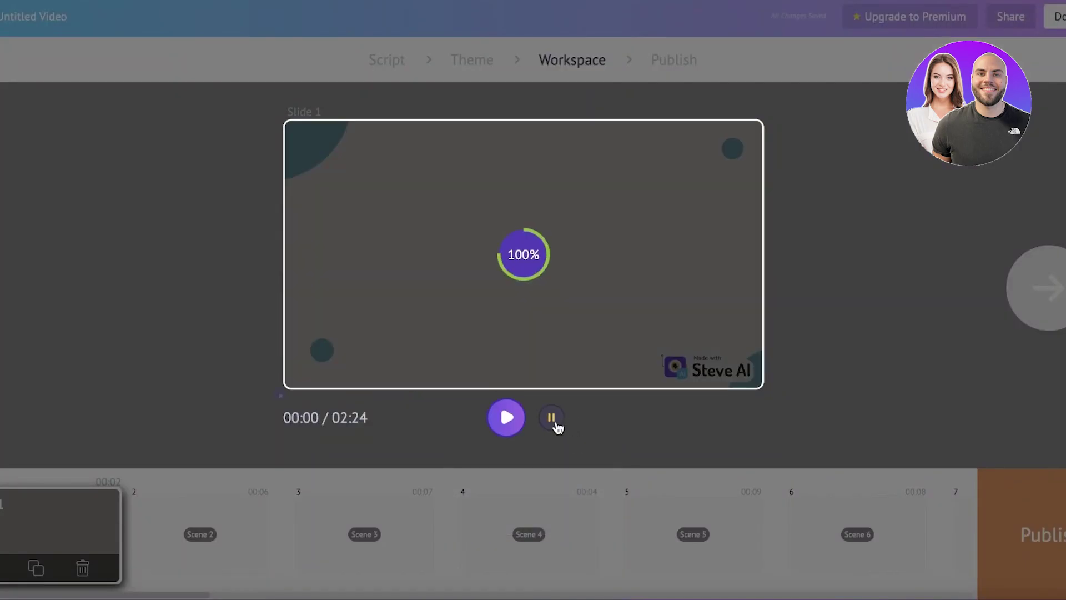
click(506, 417)
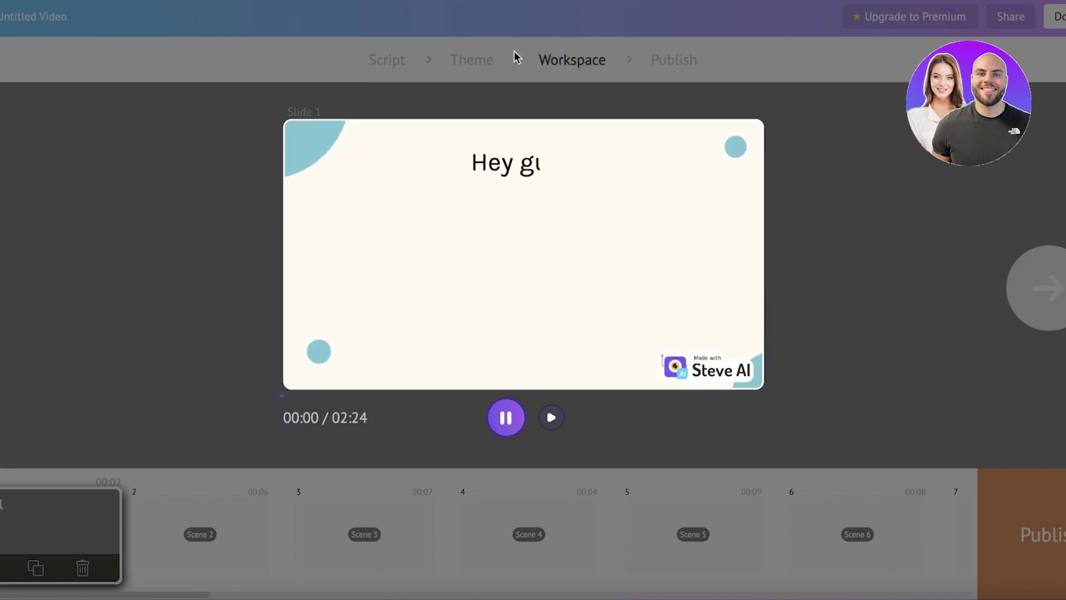
- Stop the preview and lengthen the first scene's duration to 00:03
click(506, 417)
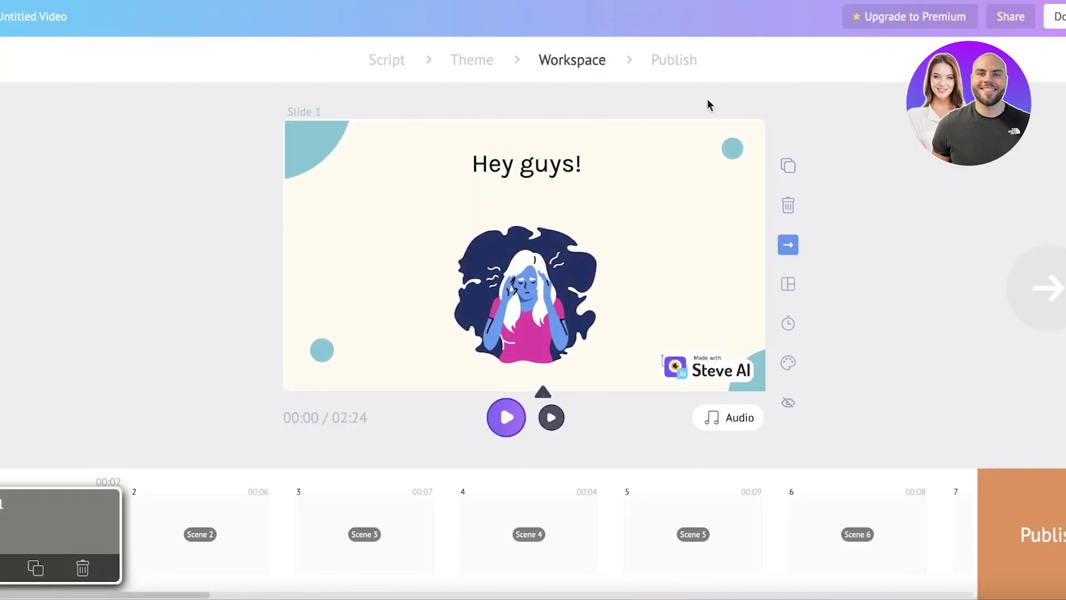
click(789, 325)
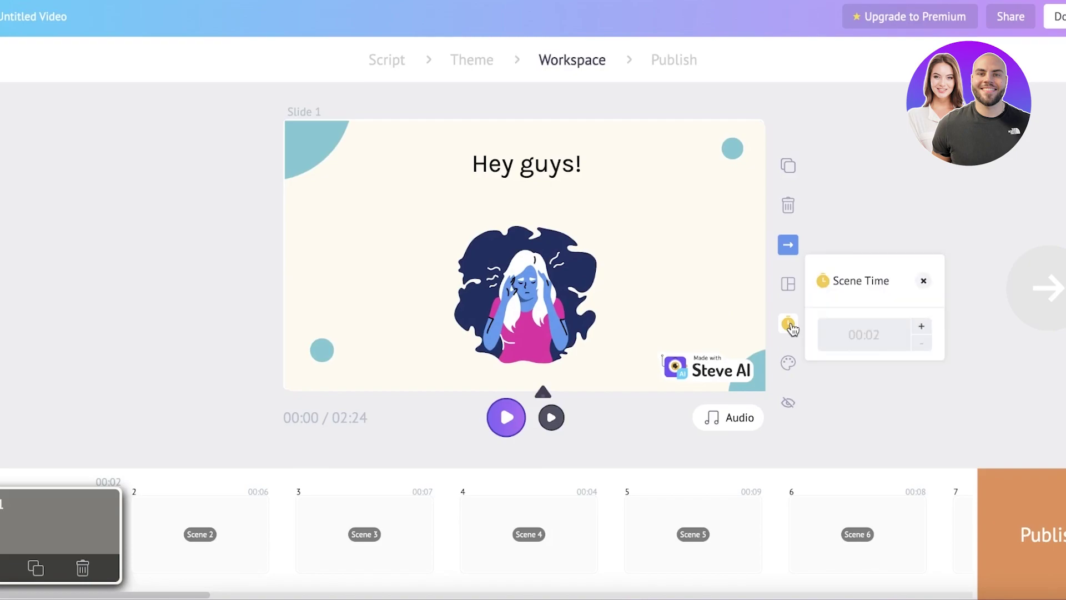
click(921, 326)
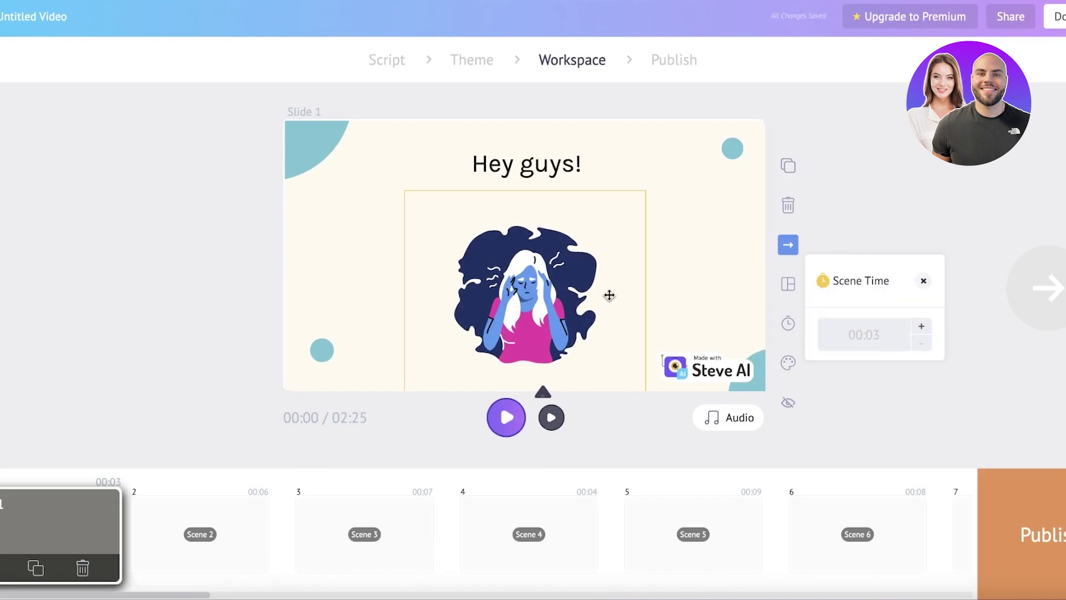
- Try the color 4 and color 3 palettes, then return to the default color 1
click(788, 362)
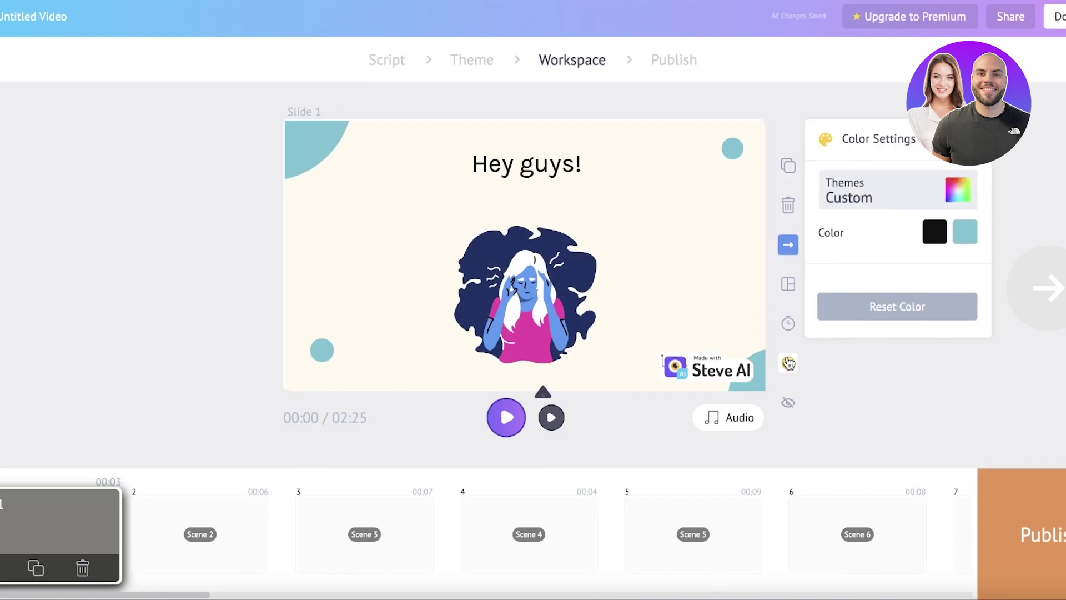
click(961, 191)
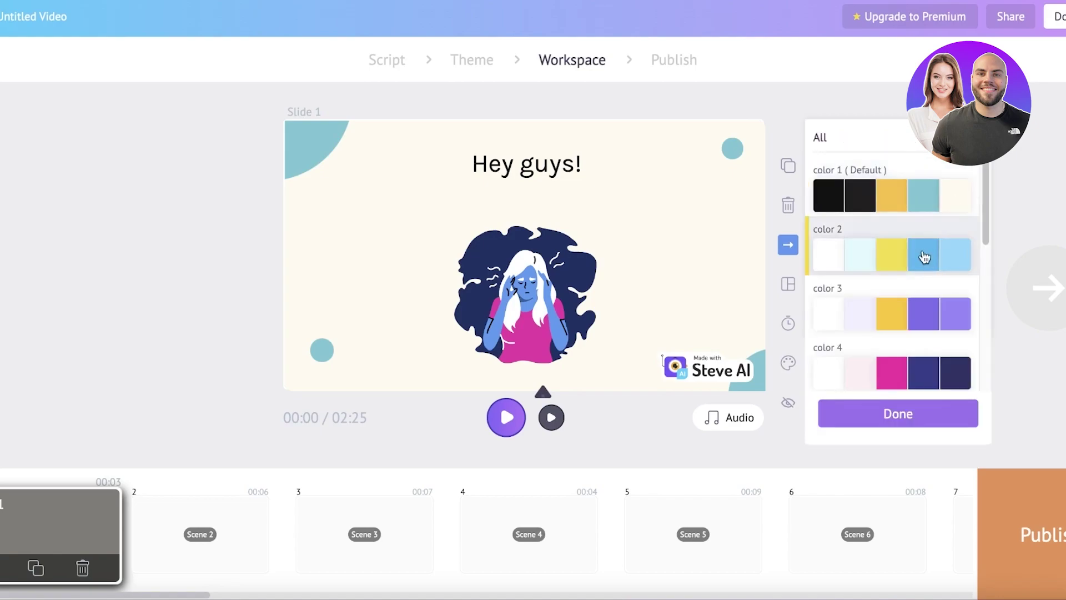
click(868, 356)
click(868, 311)
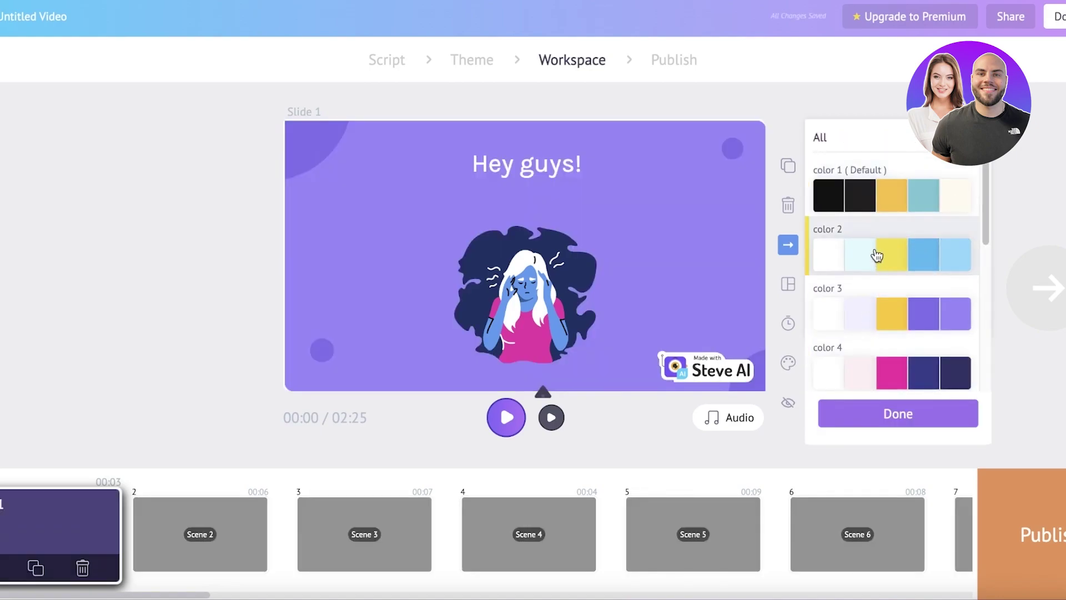
click(871, 194)
- Duplicate Scene 4, 'First up, exercise regularly.', to create Slide 5
click(355, 527)
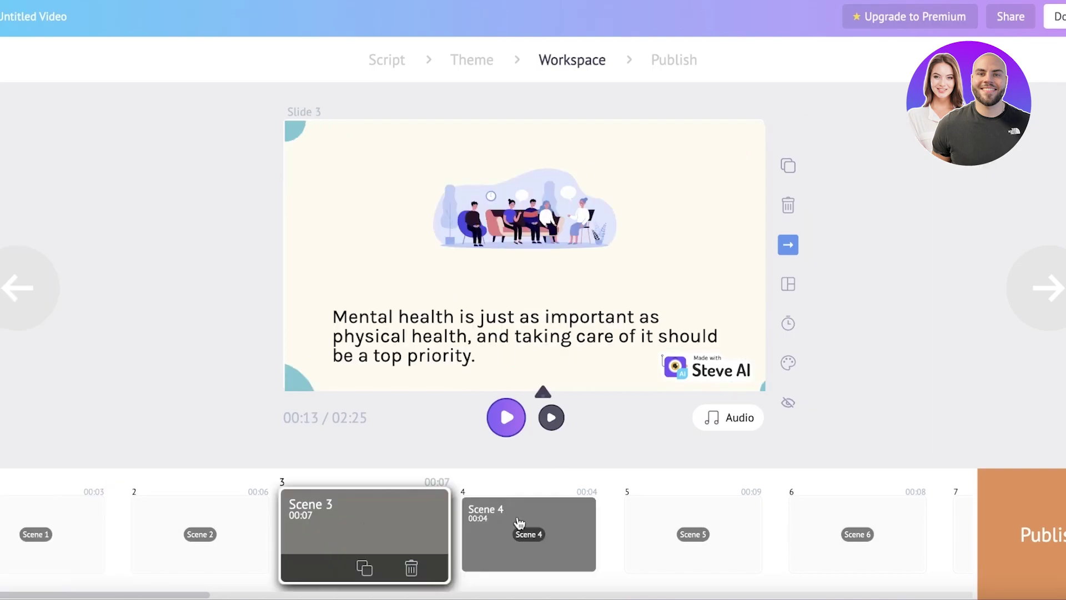
click(500, 528)
click(783, 362)
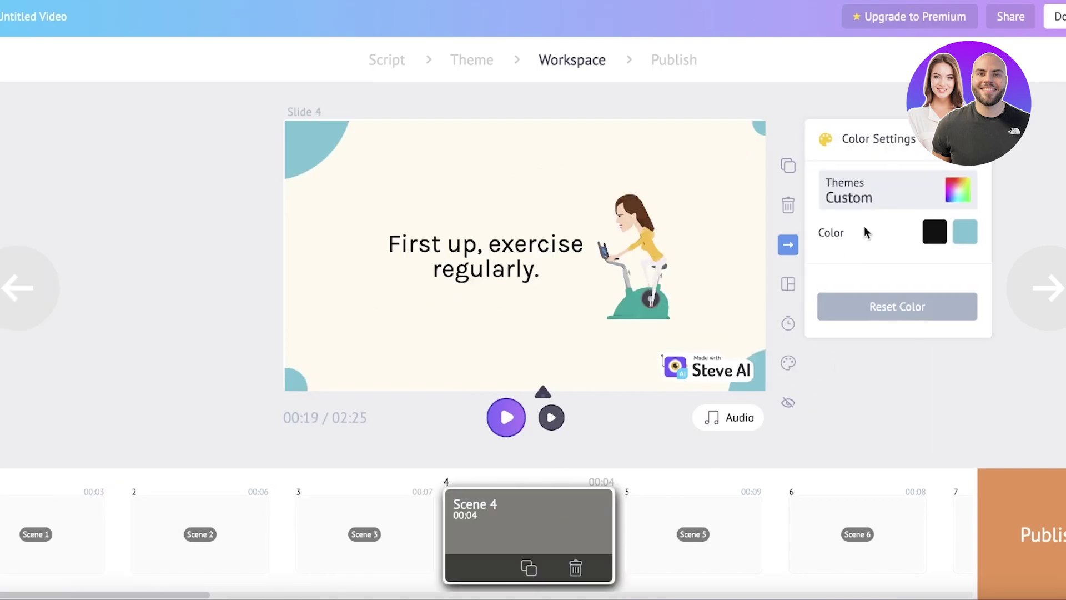
click(789, 402)
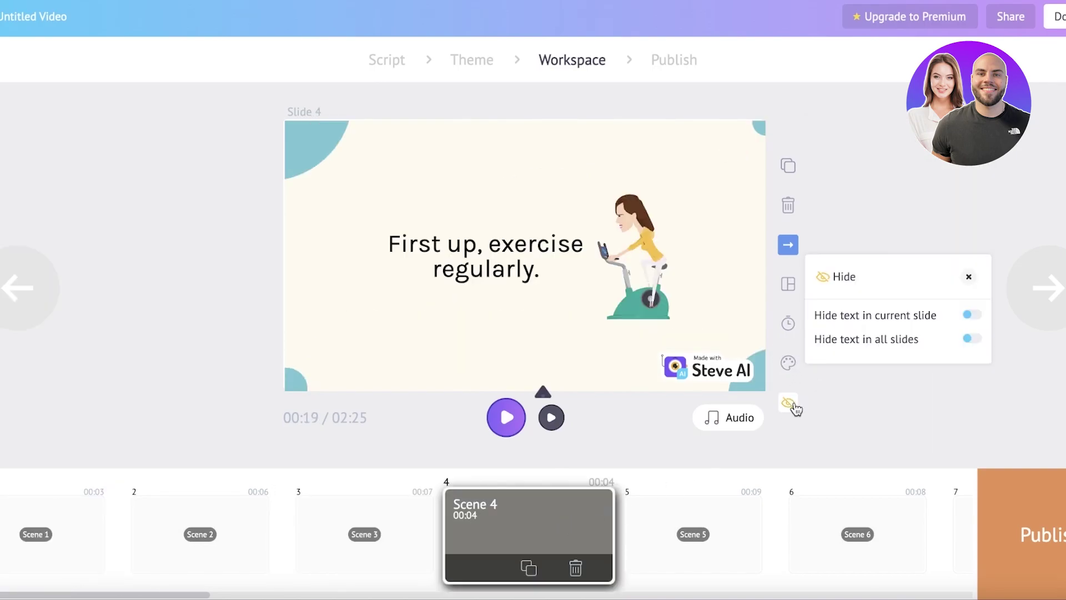
click(790, 163)
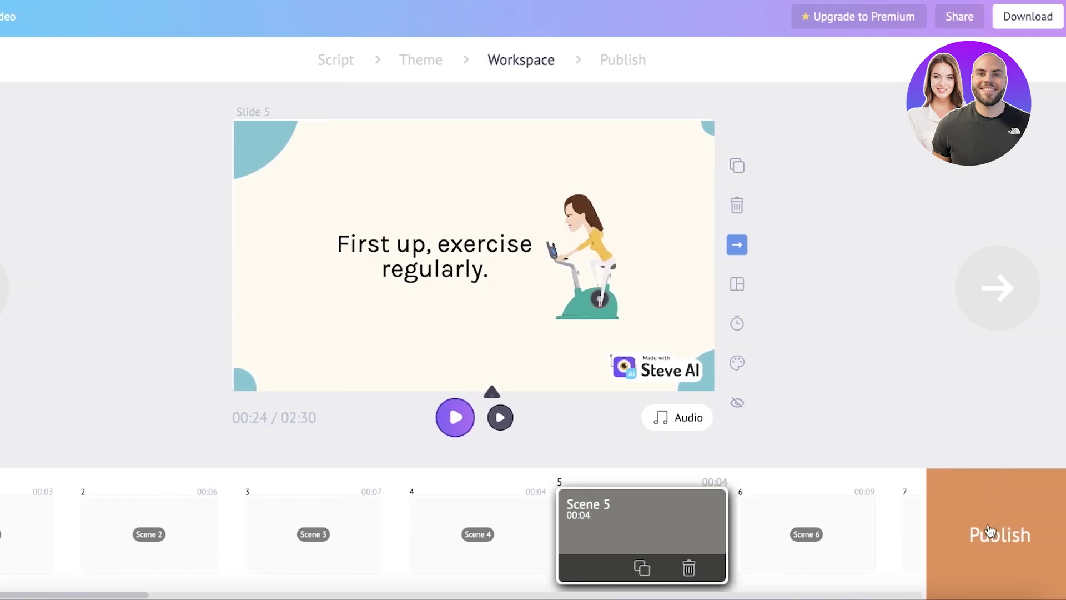
- On the Publish step, choose SD 480p as the export size, keeping the Mp4 file type
click(990, 531)
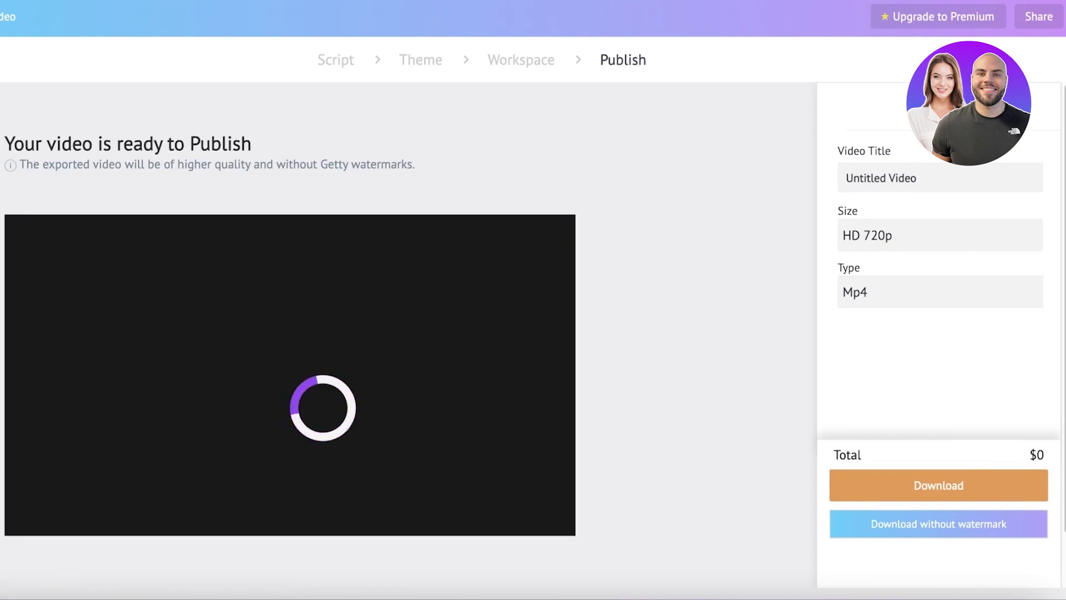
triple_click(911, 176)
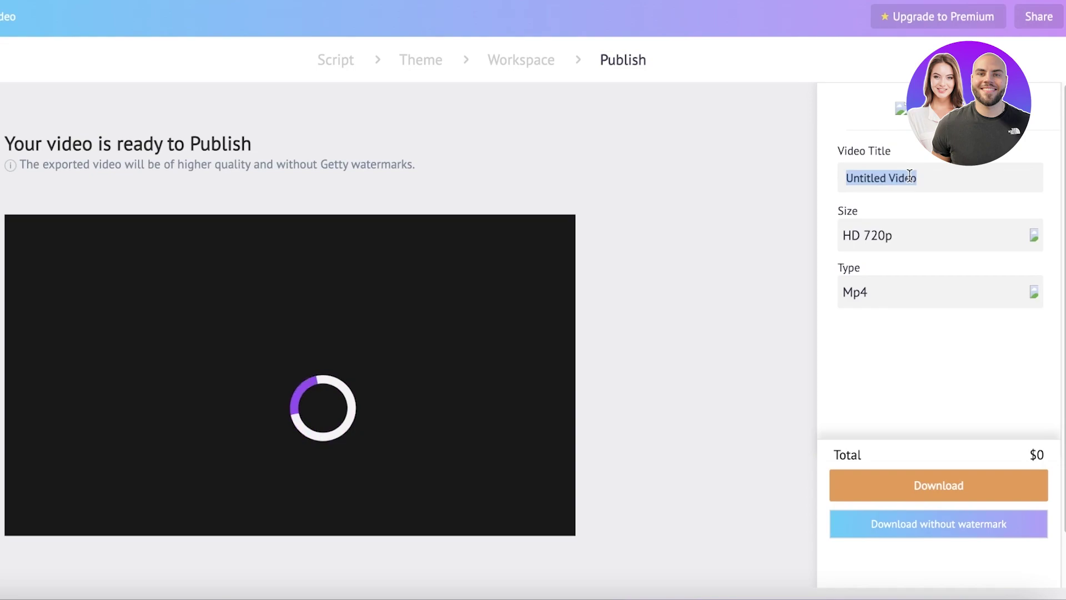
click(899, 235)
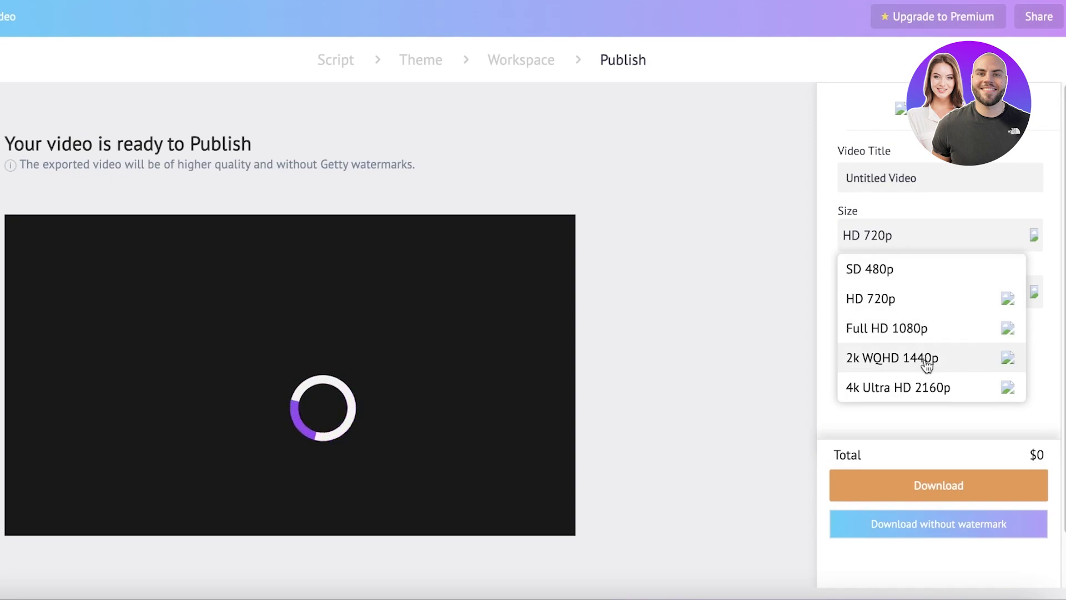
click(939, 268)
click(845, 295)
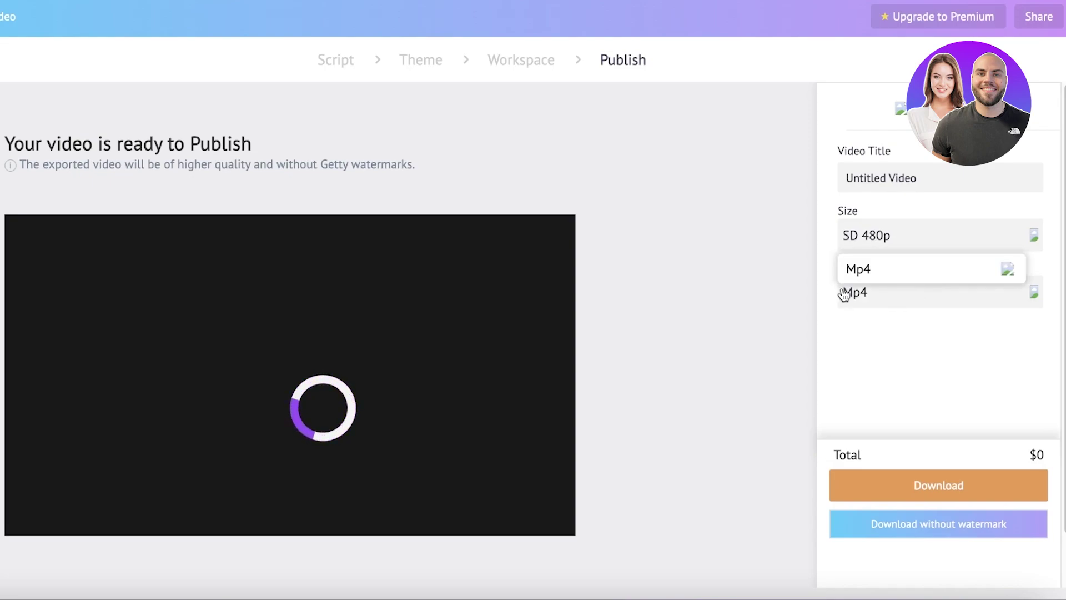
scroll(922, 355, down, 1)
click(944, 385)
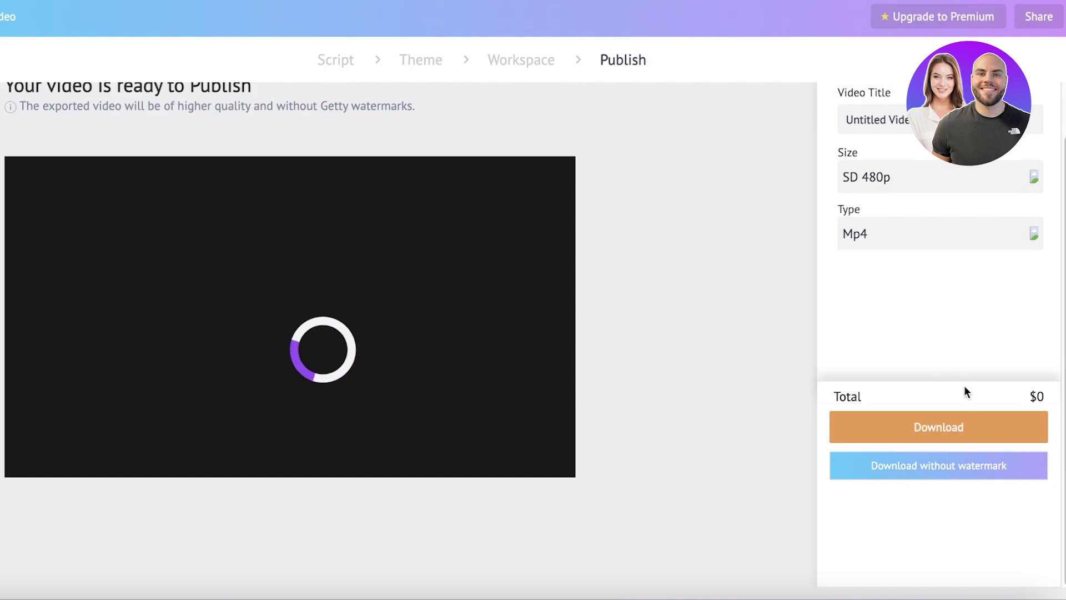